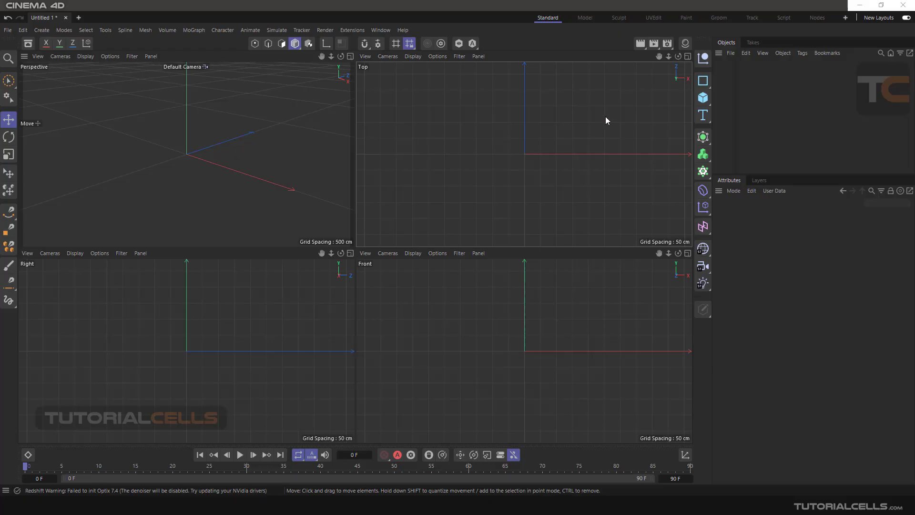
# Add a Cogwheel spline primitive and view it in the enlarged top view.
pyautogui.click(702, 87)
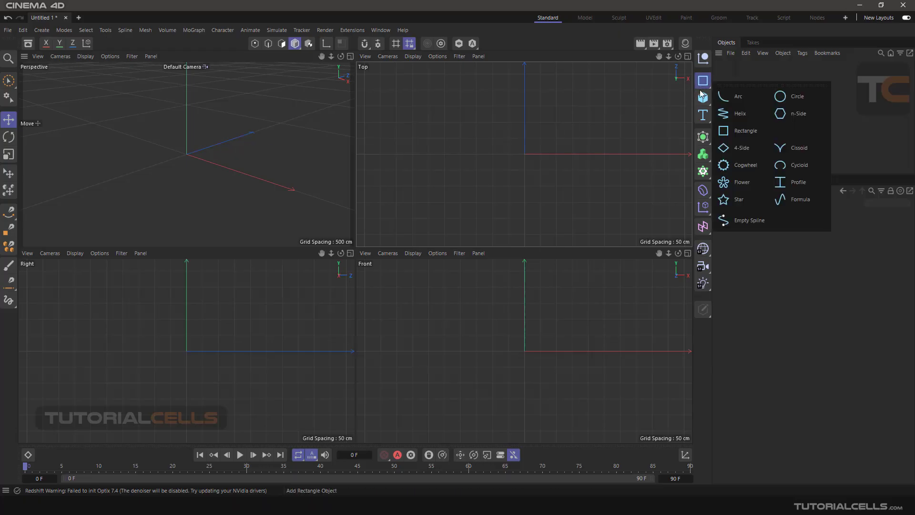
pyautogui.click(733, 167)
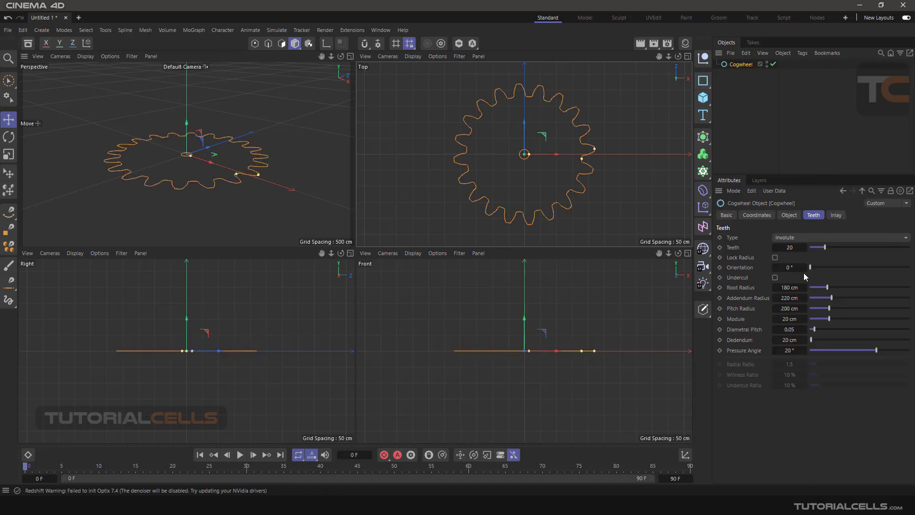
pyautogui.middleClick(399, 119)
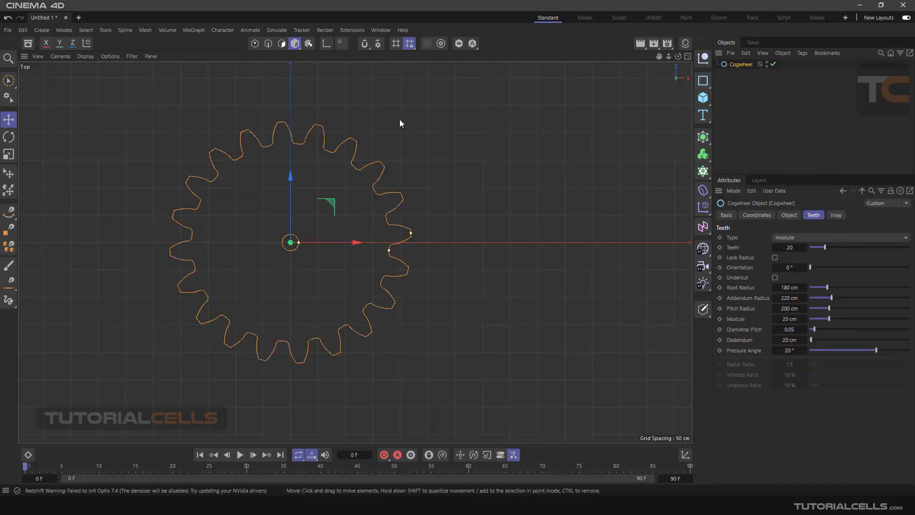
pyautogui.middleClick(348, 196)
pyautogui.middleClick(443, 174)
pyautogui.keyDown('alt'); pyautogui.moveTo(424, 180); pyautogui.dragTo(503, 182, button='middle'); pyautogui.keyUp('alt')
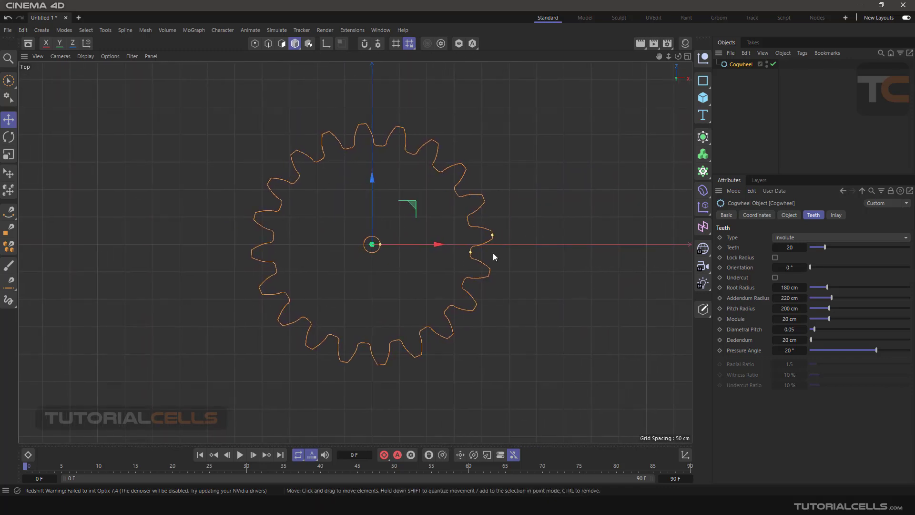
# Add an Extrude generator and nest the cogwheel spline under it to give the gear thickness.
pyautogui.middleClick(447, 207)
pyautogui.middleClick(198, 142)
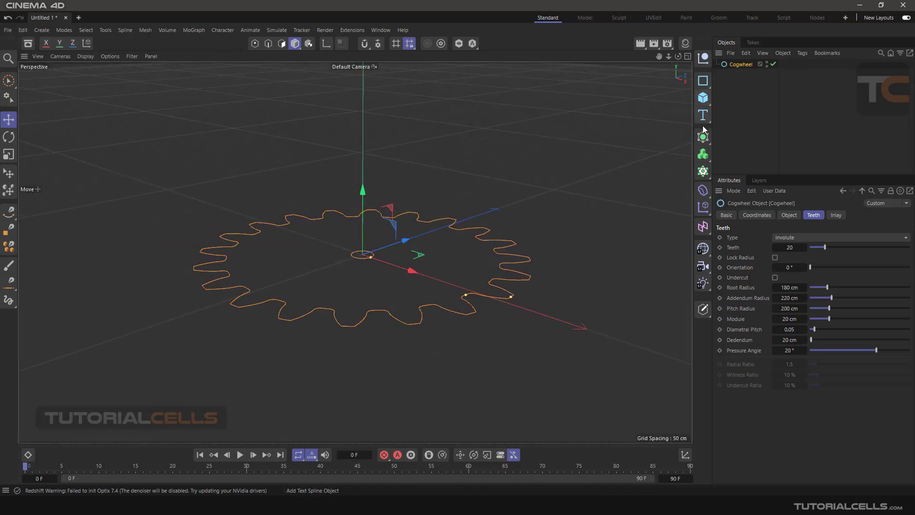
pyautogui.click(703, 154)
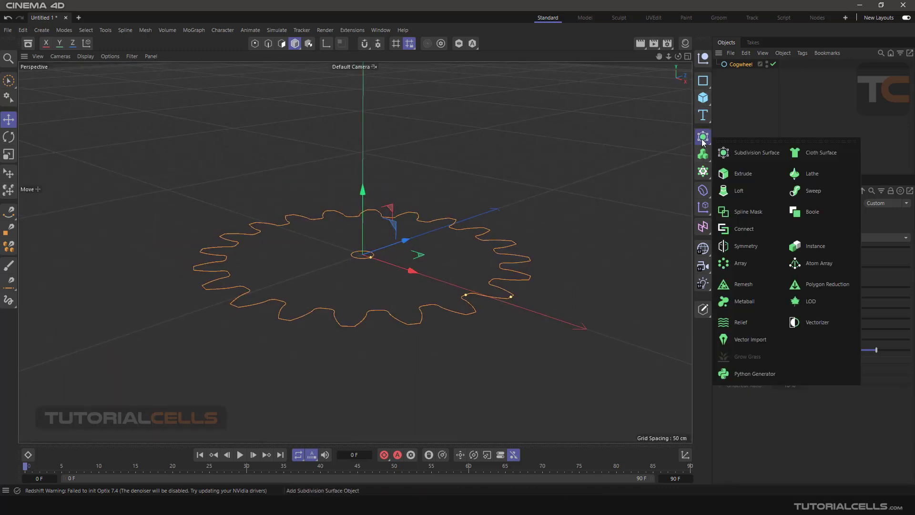
pyautogui.click(729, 172)
pyautogui.moveTo(740, 74); pyautogui.dragTo(737, 64)
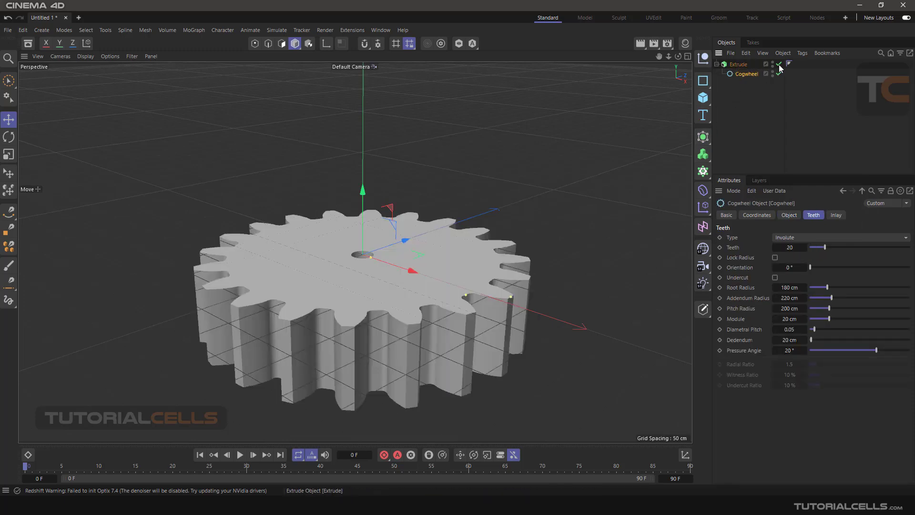
# Disable the Extrude generator and return to the top view of the cogwheel spline.
pyautogui.click(778, 64)
pyautogui.middleClick(382, 190)
pyautogui.middleClick(430, 167)
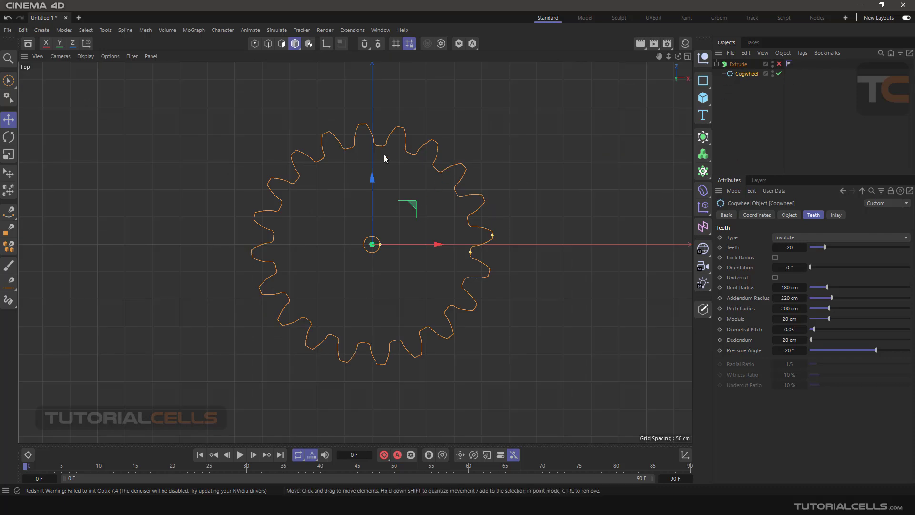
pyautogui.keyDown('alt'); pyautogui.moveTo(383, 203); pyautogui.dragTo(407, 197, button='middle'); pyautogui.keyUp('alt')
# Examine the cogwheel's Object, Teeth and Inlay settings.
pyautogui.click(788, 216)
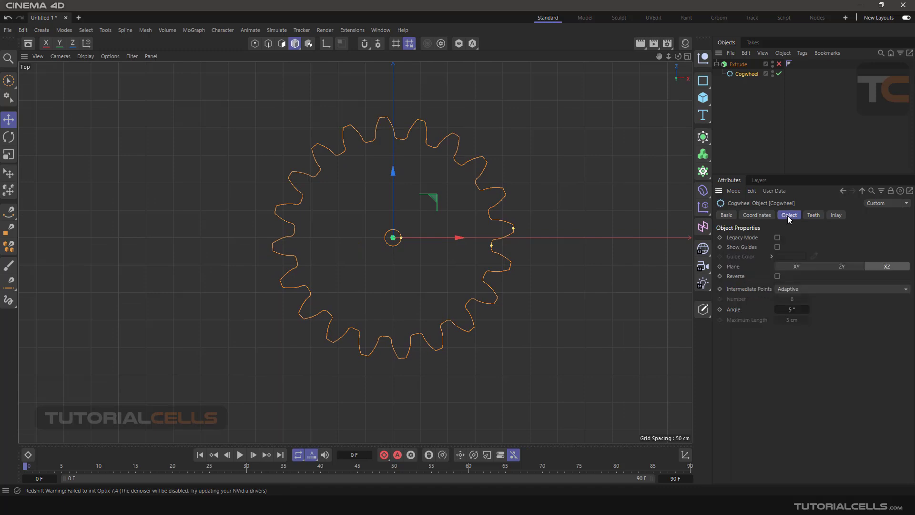
pyautogui.click(813, 215)
pyautogui.click(834, 214)
pyautogui.click(810, 215)
pyautogui.click(790, 215)
pyautogui.click(813, 215)
pyautogui.click(835, 215)
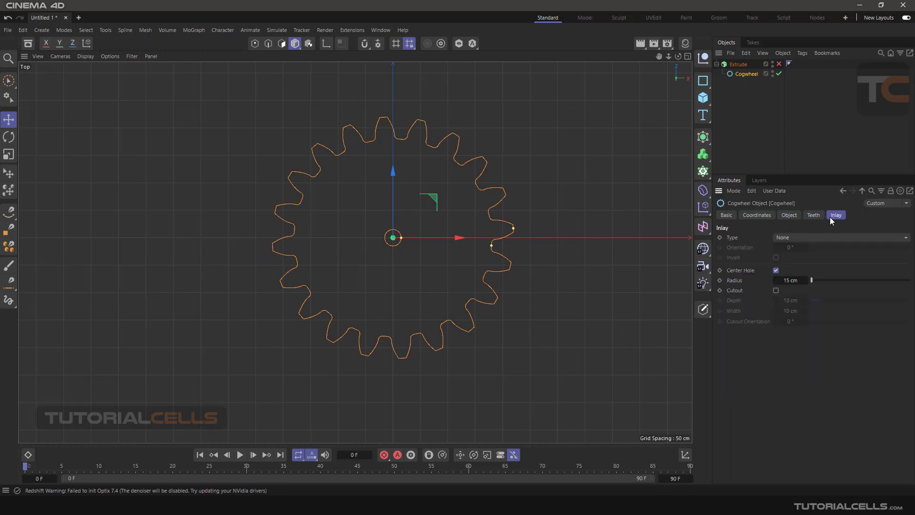
pyautogui.click(790, 215)
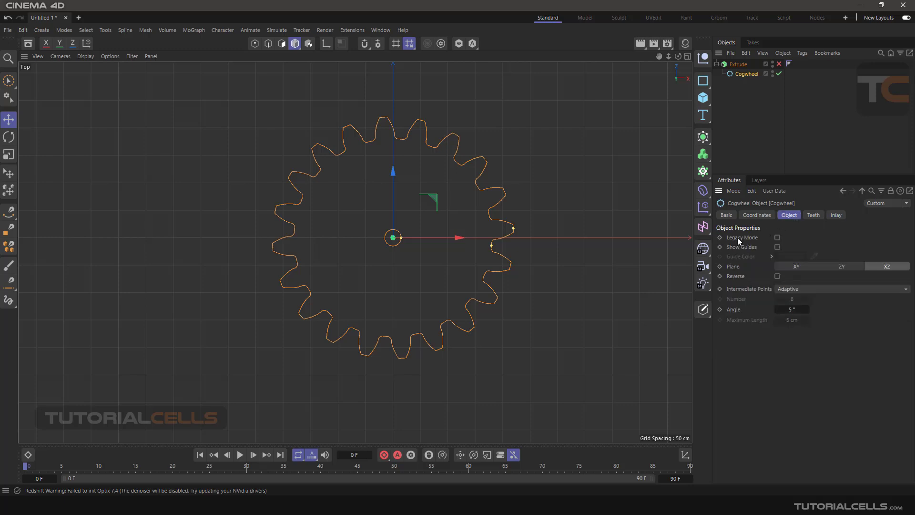
# Enable the cogwheel's Legacy Mode and set inner radius 163 cm, middle radius 196 cm, outer radius 231 cm and bevel 55.4%.
pyautogui.click(777, 238)
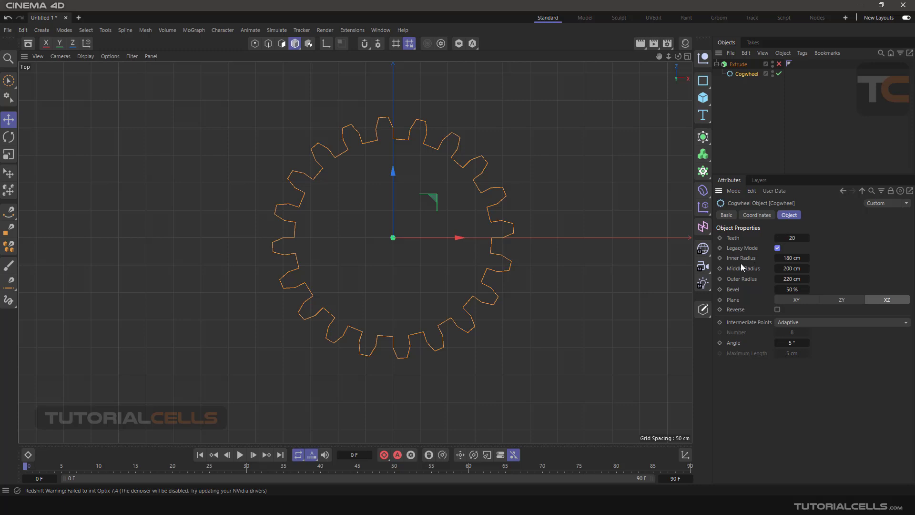
pyautogui.scroll(2, 372, 226)
pyautogui.moveTo(745, 257); pyautogui.dragTo(728, 257)
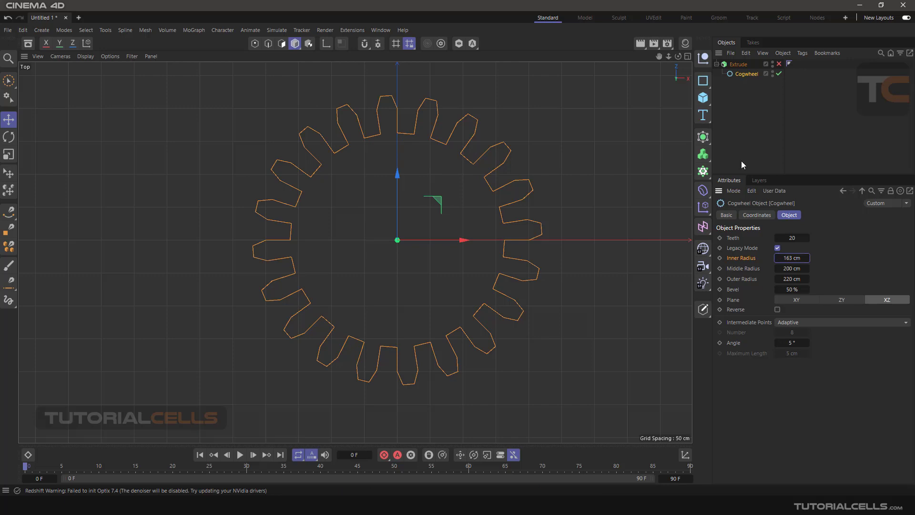
pyautogui.moveTo(776, 268); pyautogui.dragTo(772, 268)
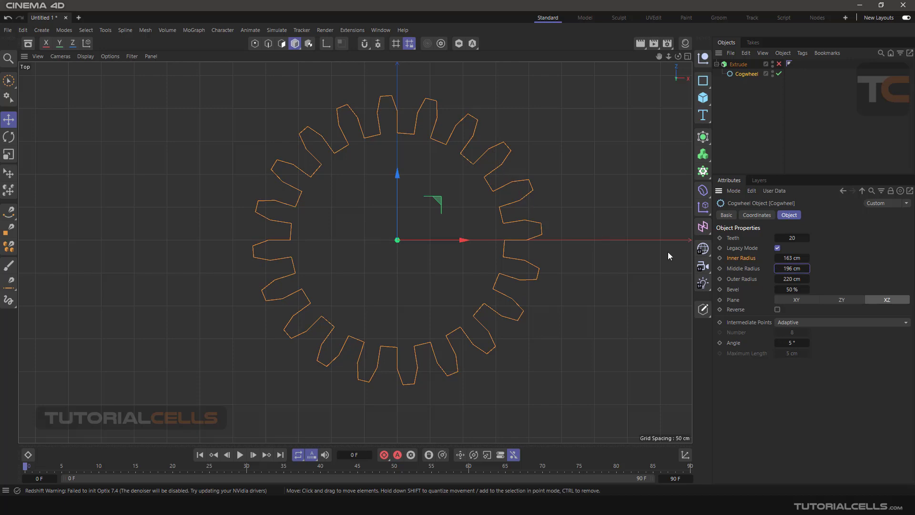
pyautogui.moveTo(782, 278)
pyautogui.mouseDown()
pyautogui.moveTo(778, 285)
pyautogui.moveTo(789, 285)
pyautogui.mouseUp()
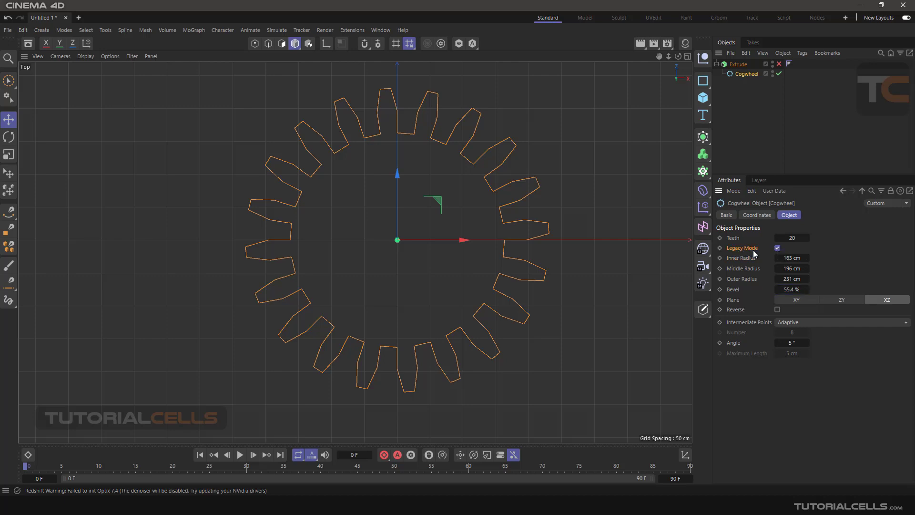
# Turn off Legacy Mode and enlarge the cogwheel's center hole in the viewport to a radius of about 65 cm.
pyautogui.click(777, 248)
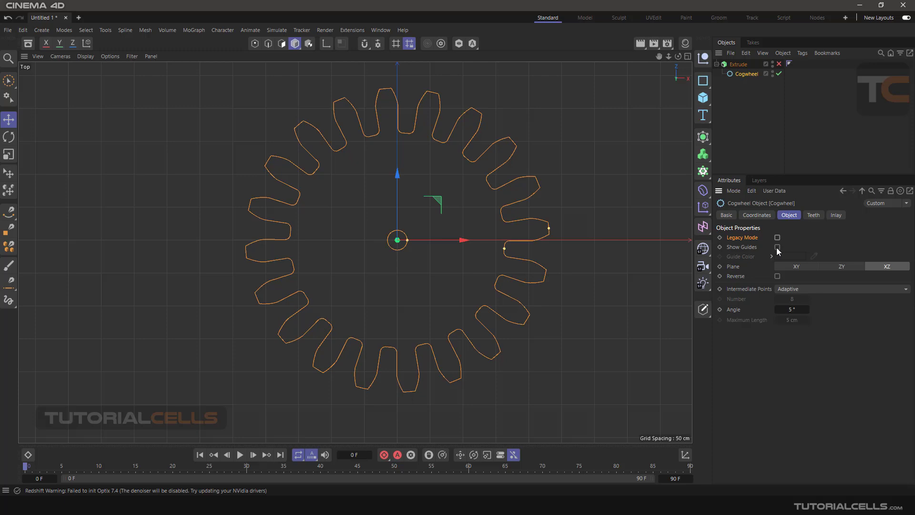
pyautogui.click(813, 217)
pyautogui.click(837, 218)
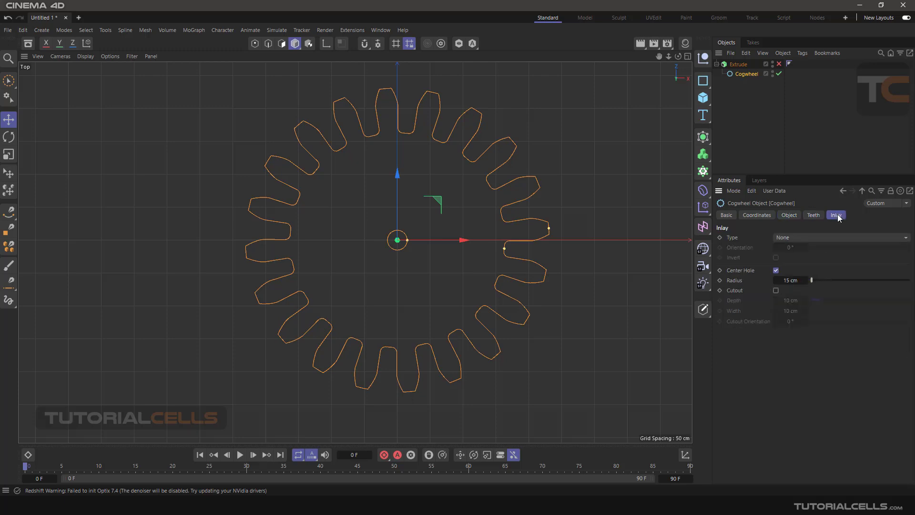
pyautogui.click(819, 219)
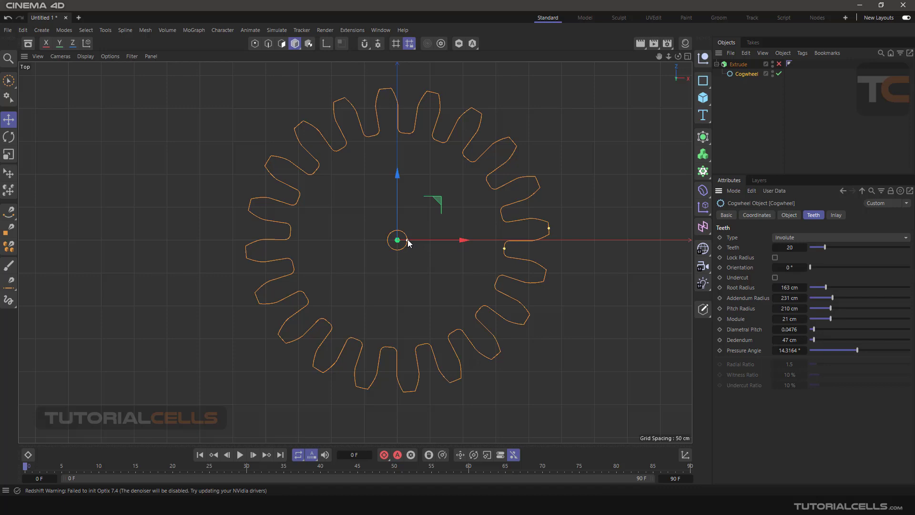
pyautogui.moveTo(408, 240); pyautogui.dragTo(438, 245)
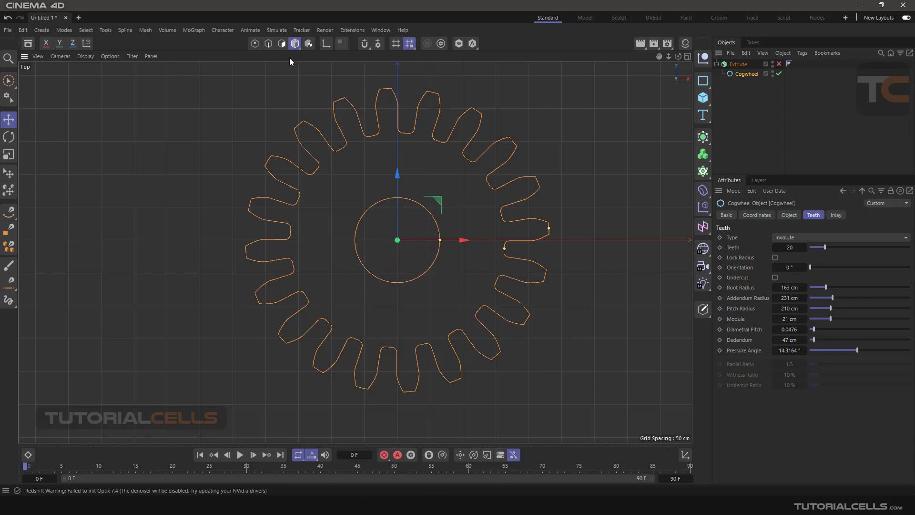
pyautogui.click(281, 44)
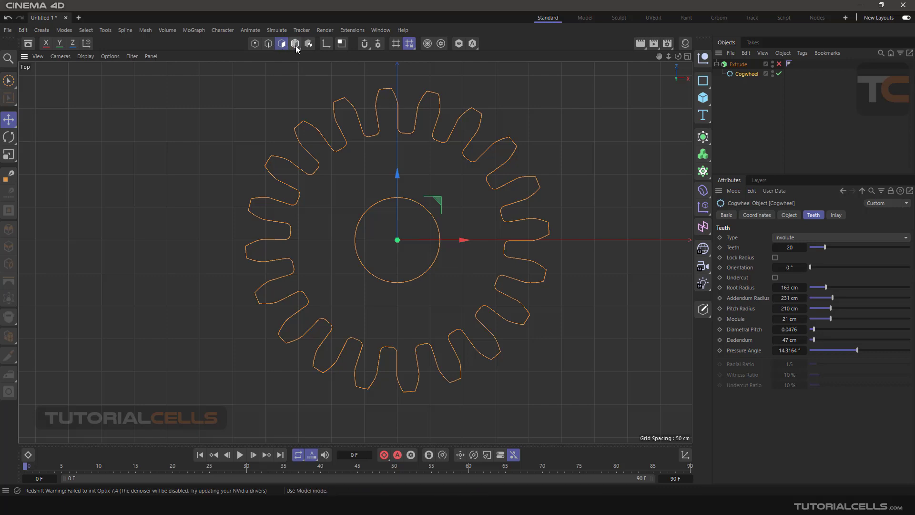
pyautogui.click(267, 44)
pyautogui.click(253, 44)
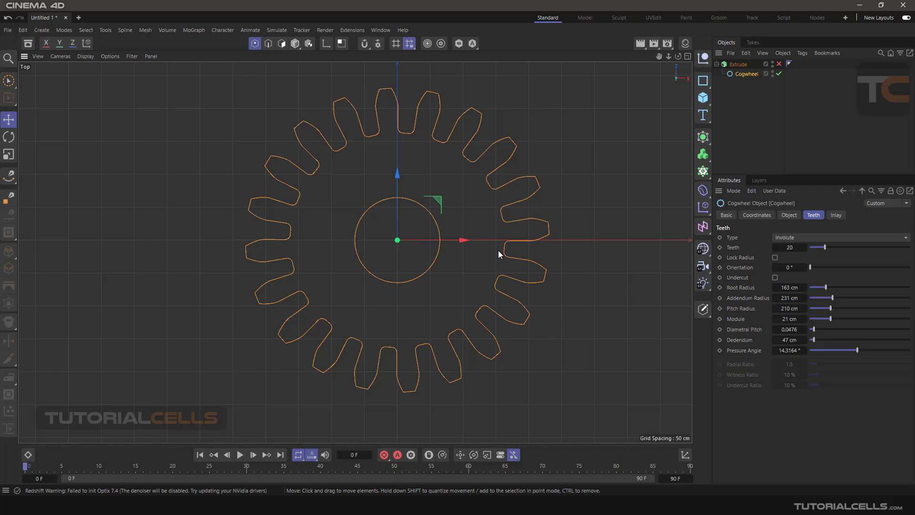
pyautogui.click(295, 43)
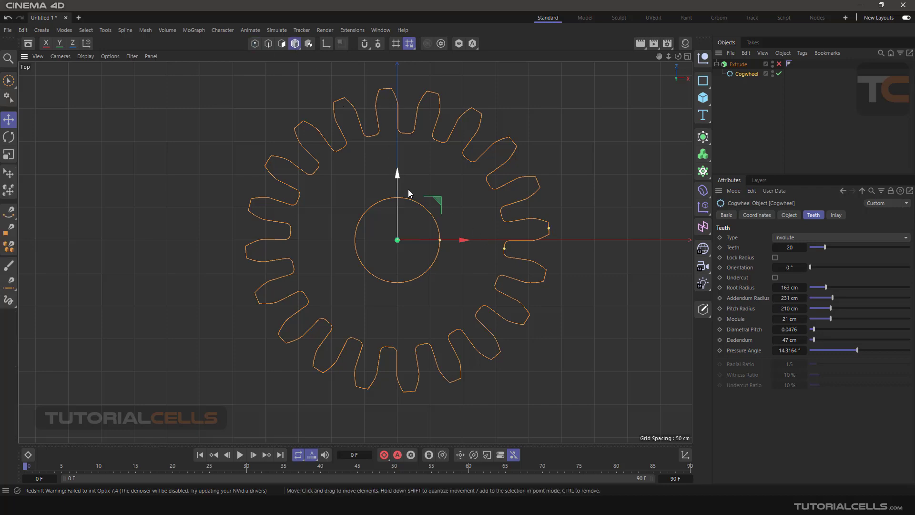
# Reshape the teeth with the viewport handles to a root radius of about 141.5 cm and an addendum radius of about 229.9 cm.
pyautogui.moveTo(504, 248); pyautogui.dragTo(490, 247)
pyautogui.moveTo(550, 229); pyautogui.dragTo(548, 228)
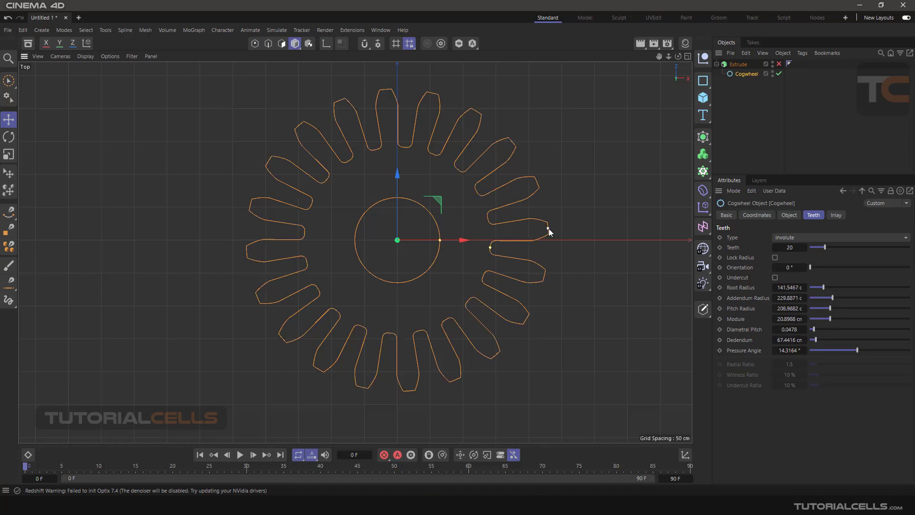
# Apply a Spokes inlay with an outer radius of about 122.7 cm and shrink the center hole to a radius of about 24.8 cm.
pyautogui.click(835, 215)
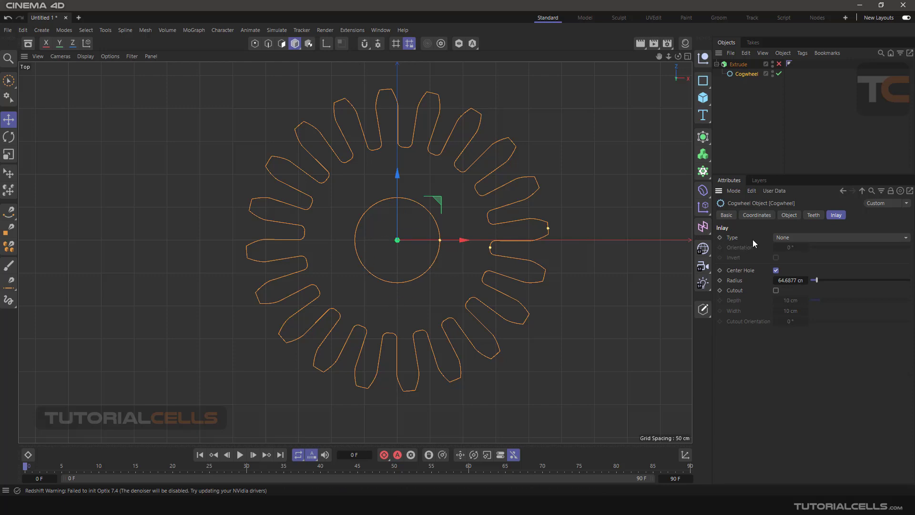
pyautogui.click(806, 238)
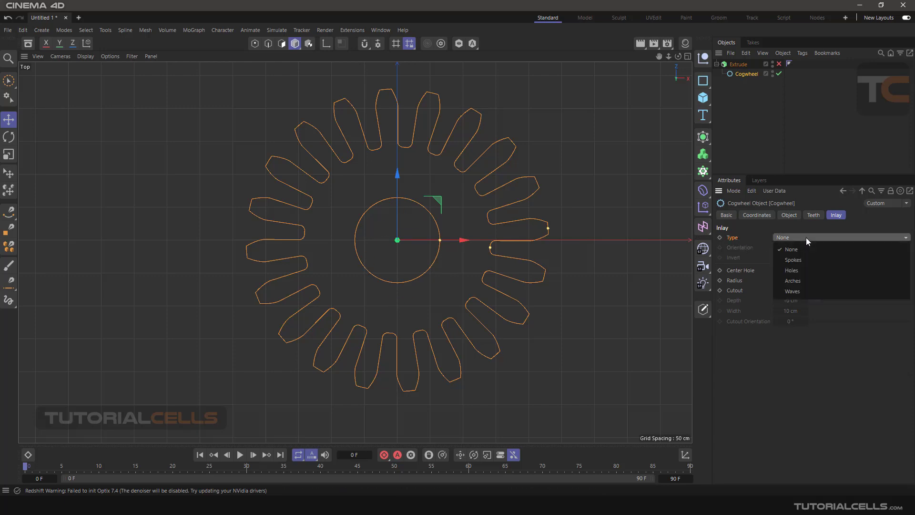
pyautogui.click(804, 258)
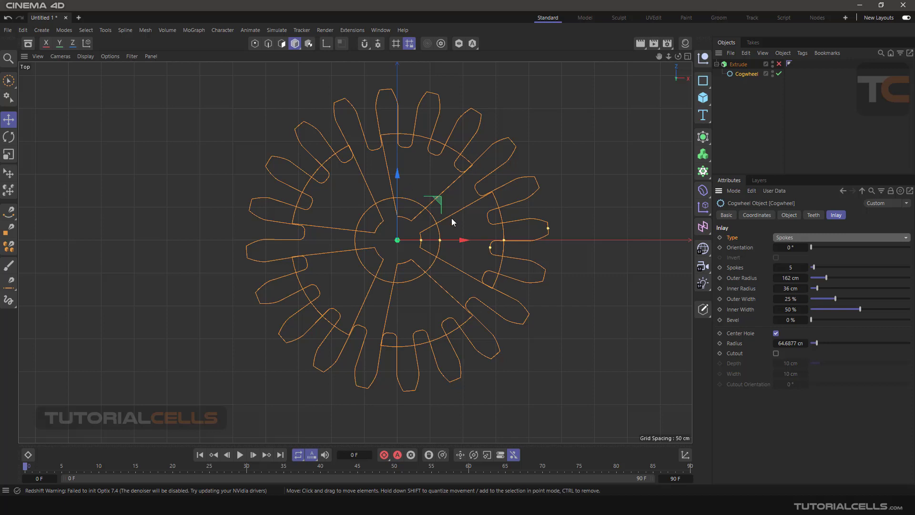
pyautogui.moveTo(504, 240); pyautogui.dragTo(478, 235)
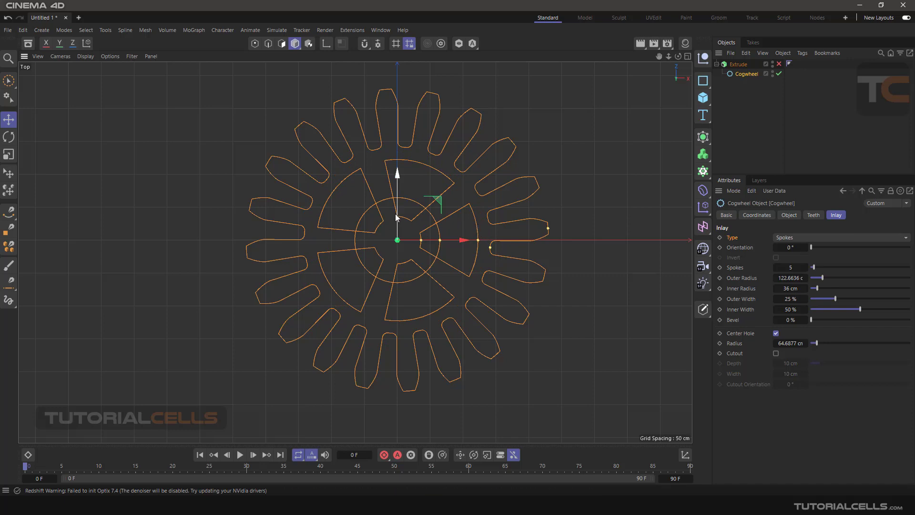
pyautogui.moveTo(439, 239); pyautogui.dragTo(414, 239)
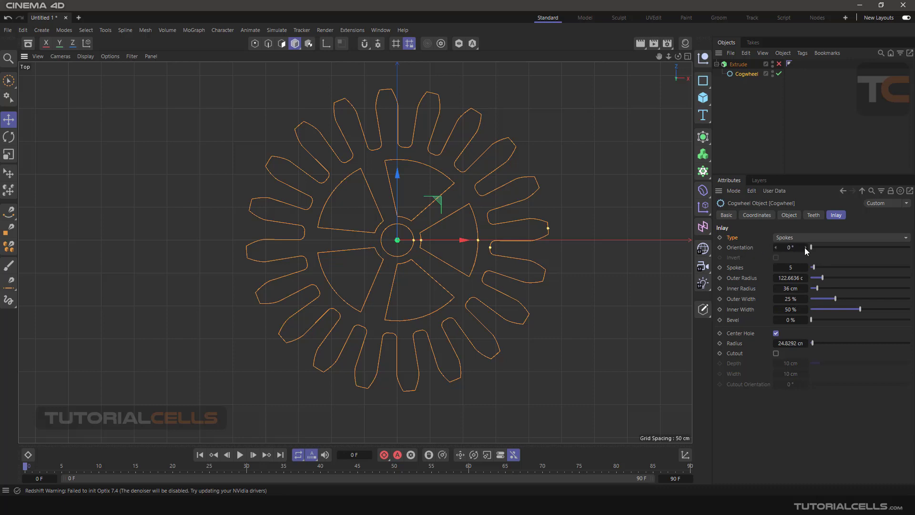
# Set the spokes inlay to orientation 16°, 6 spokes, outer radius 117 cm, inner radius 61 cm, outer width 28%, inner width 40% and bevel 50%.
pyautogui.moveTo(811, 247); pyautogui.dragTo(823, 276)
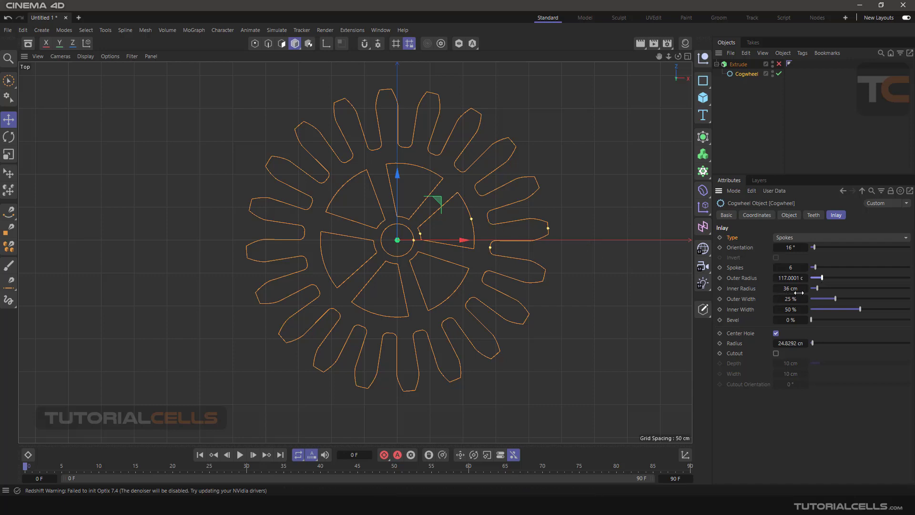
pyautogui.moveTo(813, 290); pyautogui.dragTo(823, 288)
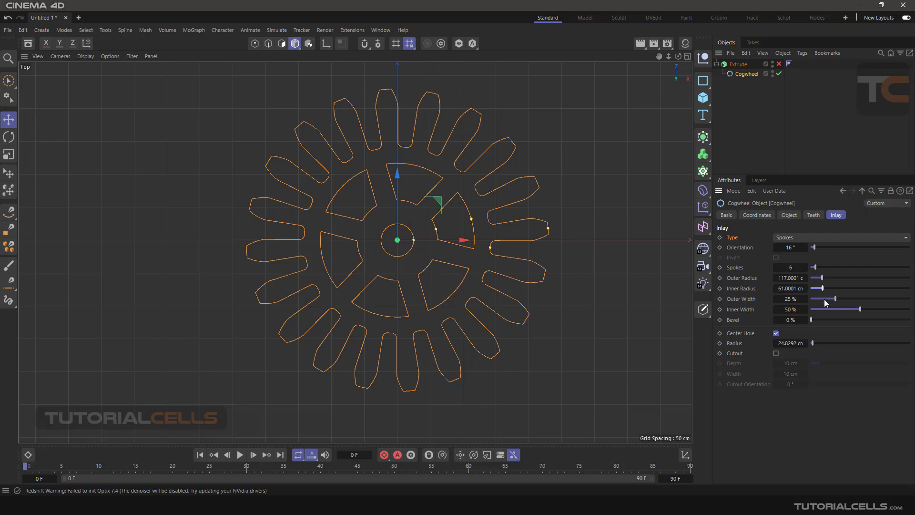
pyautogui.moveTo(834, 297); pyautogui.dragTo(816, 319)
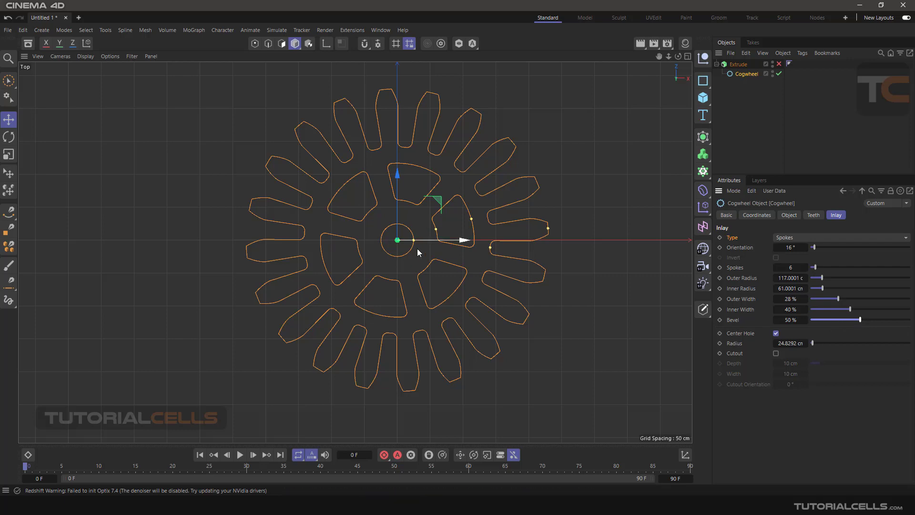
# Keep the center hole enabled and set its radius to about 40 cm.
pyautogui.click(776, 333)
pyautogui.click(776, 333)
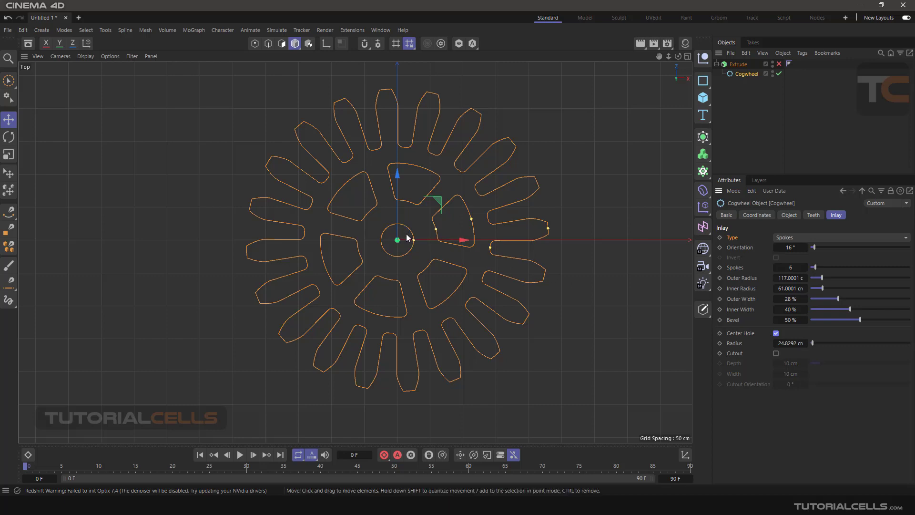
pyautogui.moveTo(813, 344); pyautogui.dragTo(814, 341)
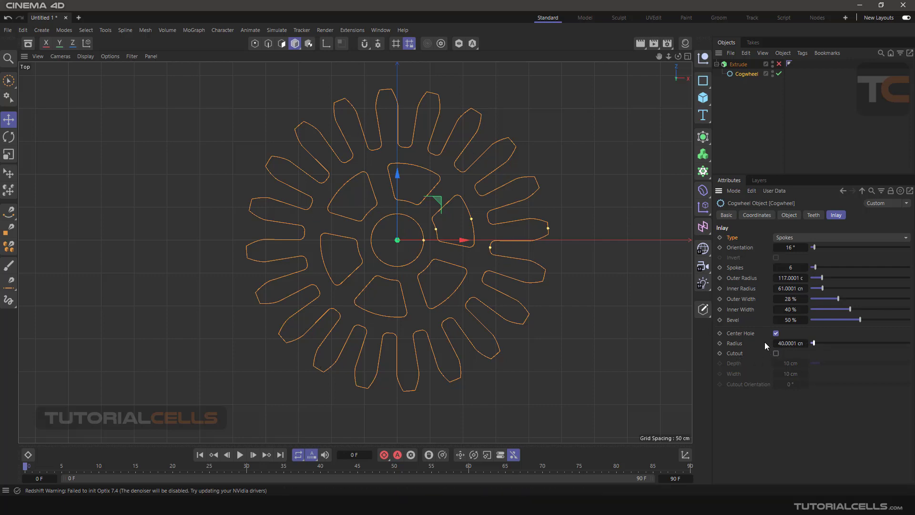
# Enable the cutout on the cogwheel's center hole.
pyautogui.click(776, 353)
pyautogui.scroll(1, 416, 241)
pyautogui.scroll(2, 416, 239)
pyautogui.scroll(2, 441, 245)
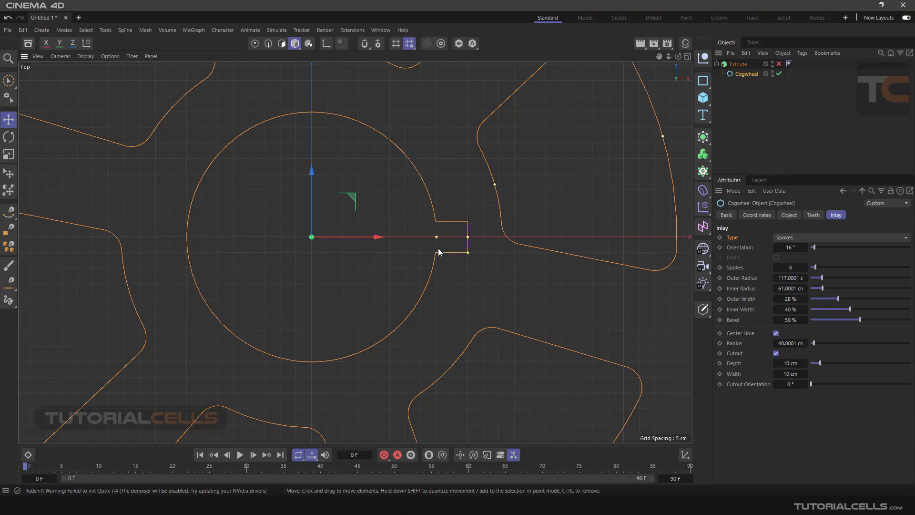
pyautogui.scroll(1, 438, 251)
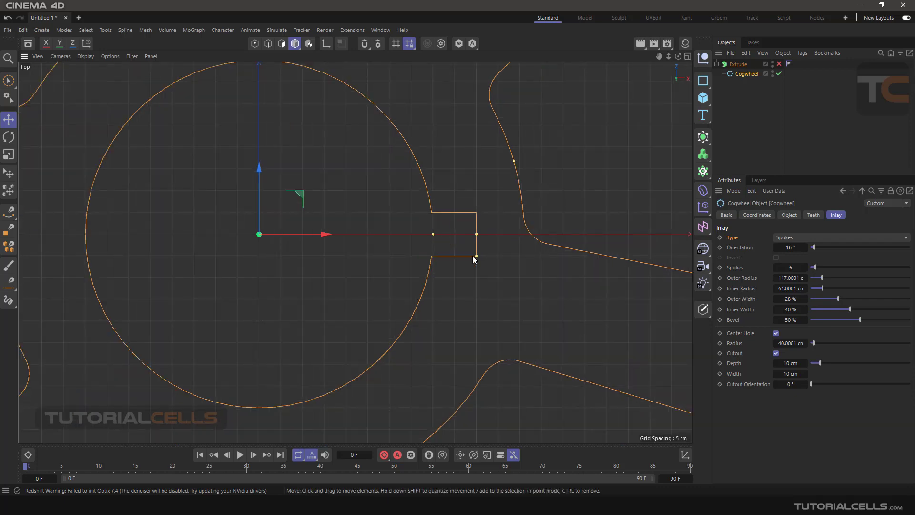
# Set the center hole's cutout to a depth of 8 cm and a width of 20 cm.
pyautogui.moveTo(821, 365)
pyautogui.mouseDown()
pyautogui.moveTo(830, 362)
pyautogui.moveTo(811, 358)
pyautogui.moveTo(819, 361)
pyautogui.mouseUp()
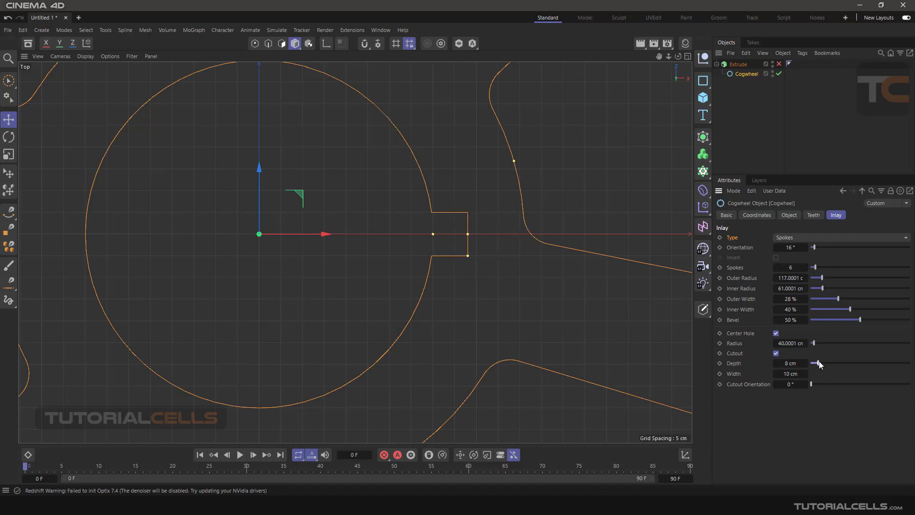
pyautogui.moveTo(783, 374); pyautogui.dragTo(808, 384)
pyautogui.scroll(-10, 436, 232)
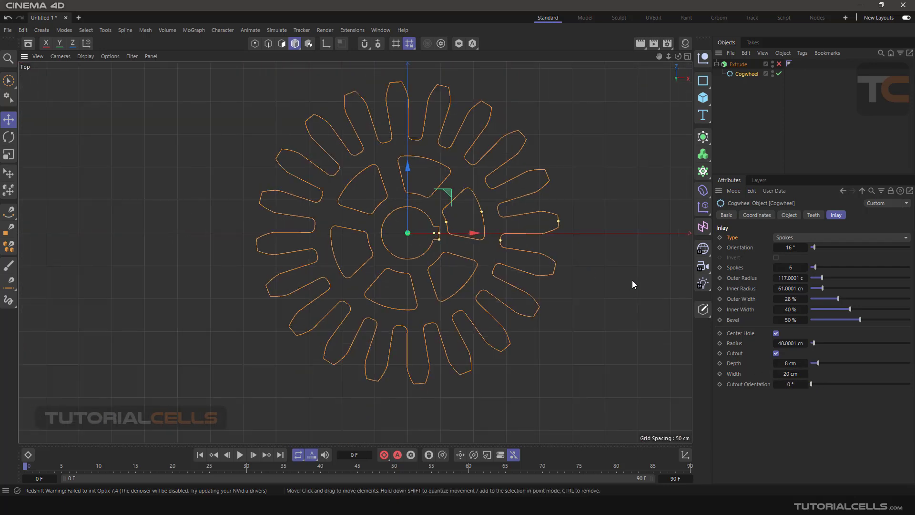
# Turn off the center hole and apply a Holes inlay with radius about 22.6 cm and ring radius about 87.7 cm.
pyautogui.click(775, 333)
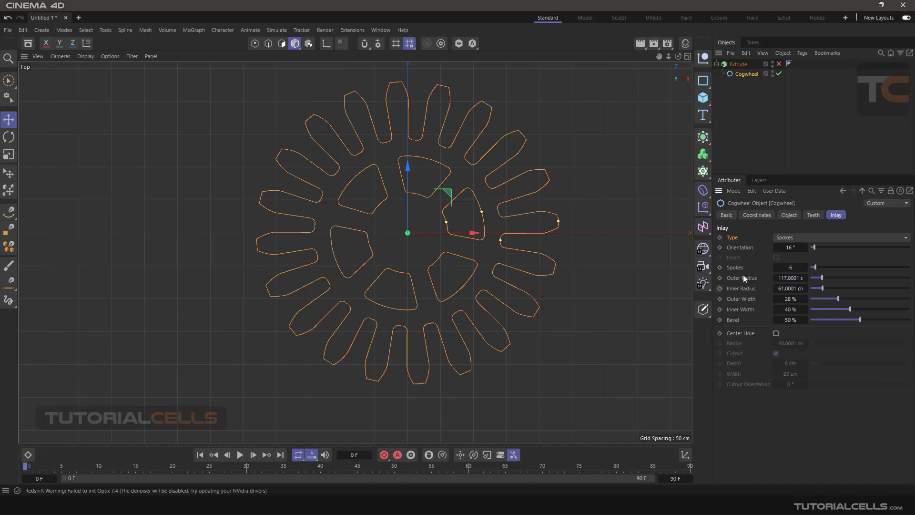
pyautogui.click(787, 239)
pyautogui.click(793, 269)
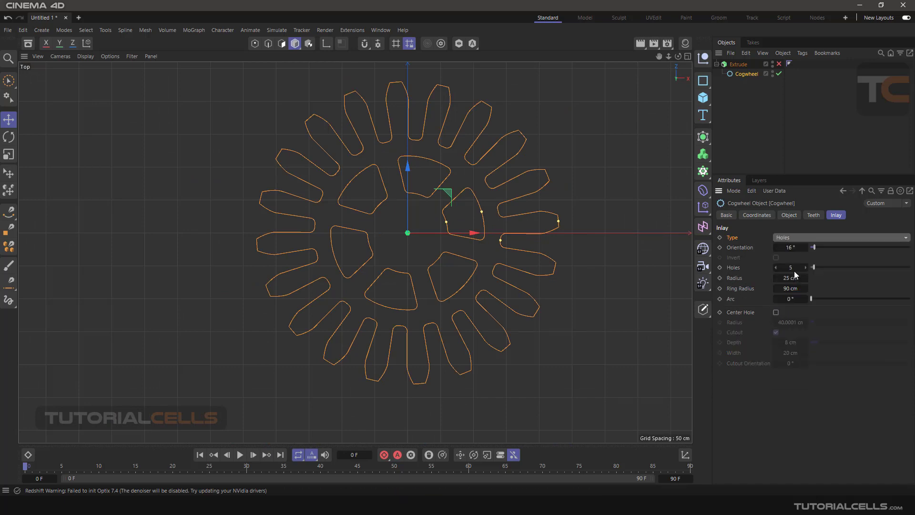
pyautogui.moveTo(479, 212)
pyautogui.mouseDown()
pyautogui.moveTo(452, 216)
pyautogui.moveTo(462, 217)
pyautogui.mouseUp()
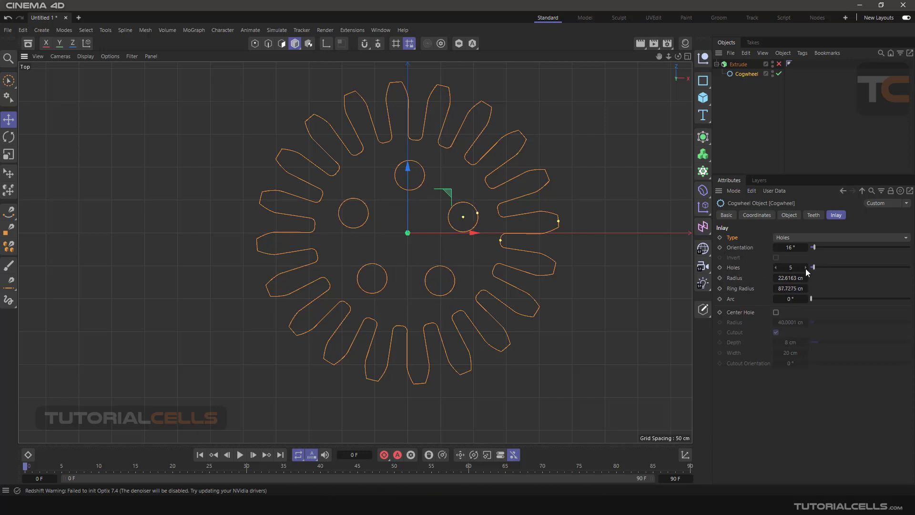
# Set the inlay to 6 holes and enable the center hole with its cutout turned off.
pyautogui.moveTo(814, 267); pyautogui.dragTo(815, 267)
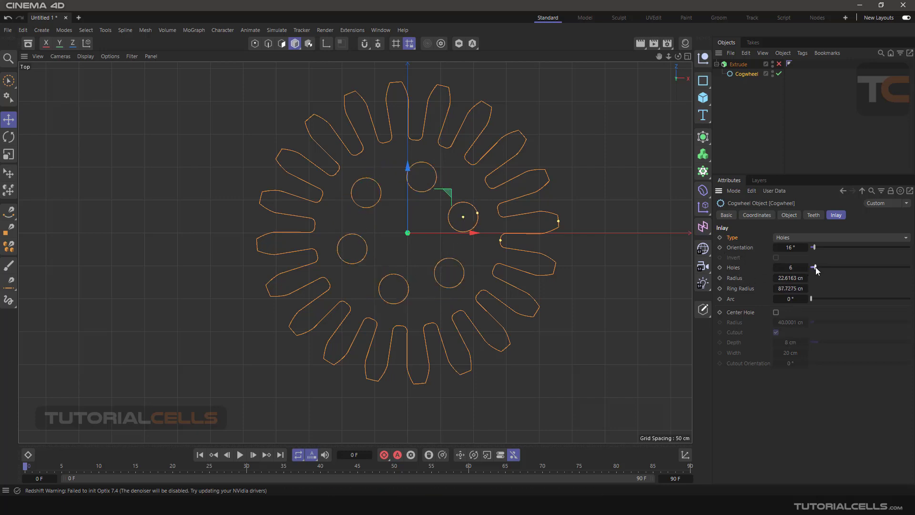
pyautogui.click(775, 312)
pyautogui.click(775, 332)
# Apply an Arches inlay with outer radius about 130.8 cm, inner radius about 32.2 cm and stretch about 25.8%.
pyautogui.click(791, 238)
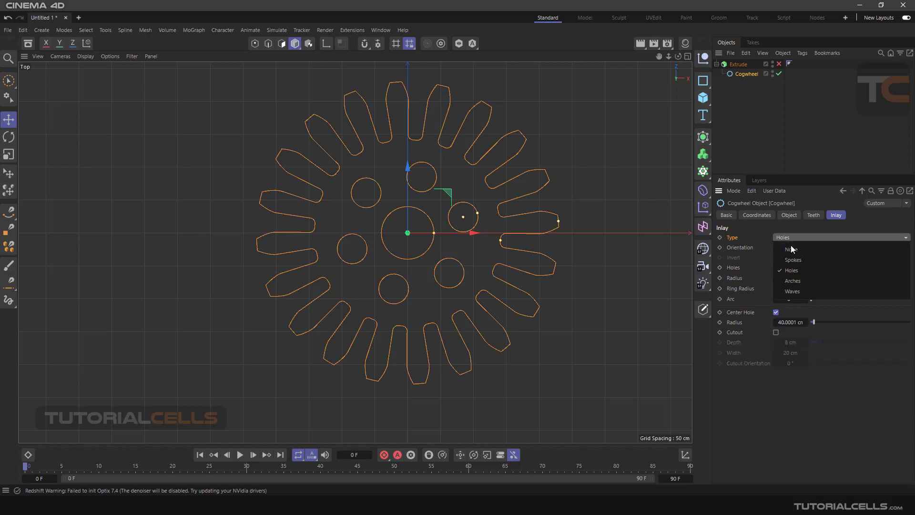
pyautogui.click(790, 279)
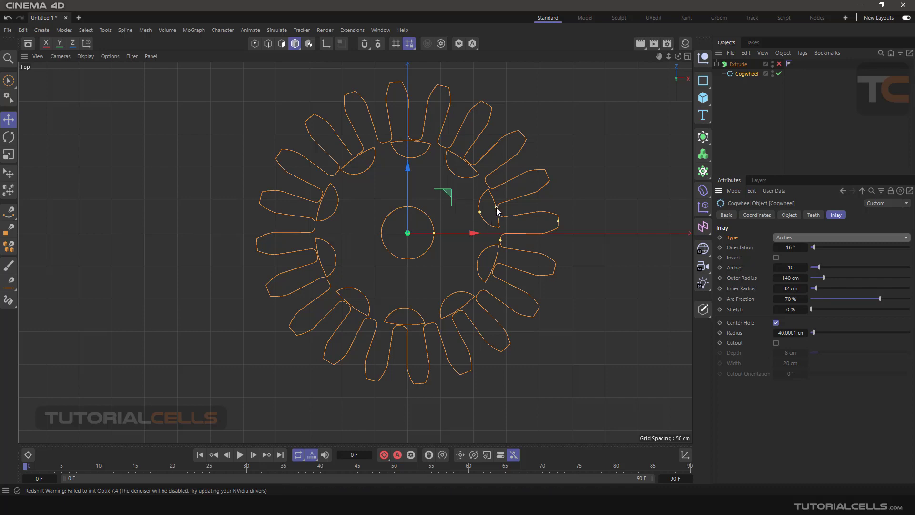
pyautogui.moveTo(497, 208); pyautogui.dragTo(460, 218)
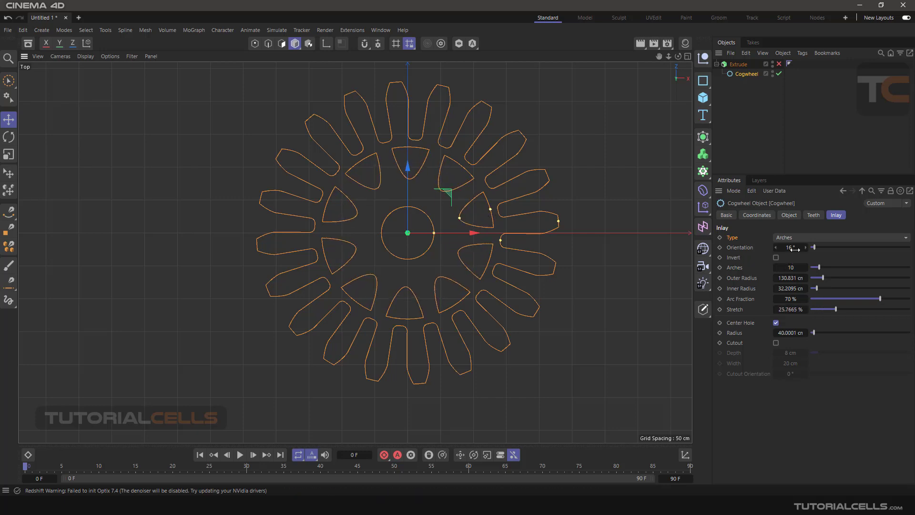
# Try inverting the arches, reduce their outer radius to about 100.4 cm, and turn Invert off again.
pyautogui.click(776, 258)
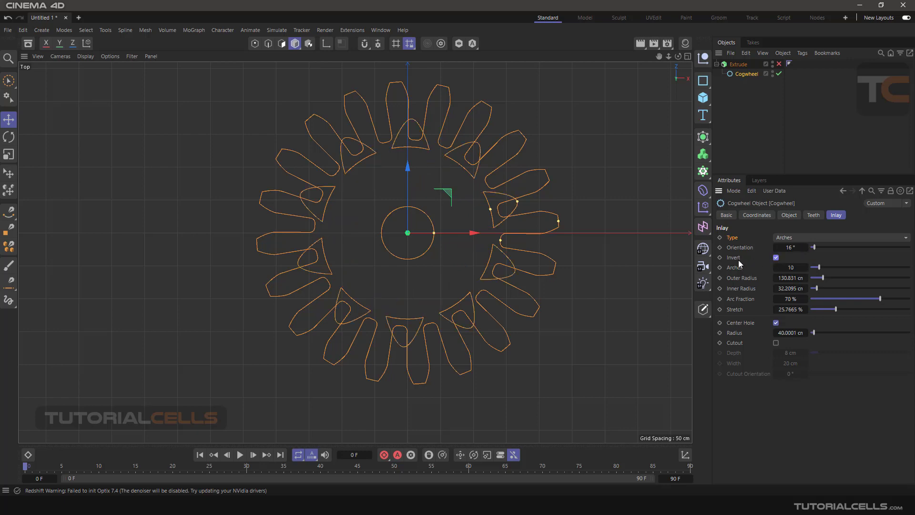
pyautogui.moveTo(490, 209); pyautogui.dragTo(471, 215)
pyautogui.click(776, 257)
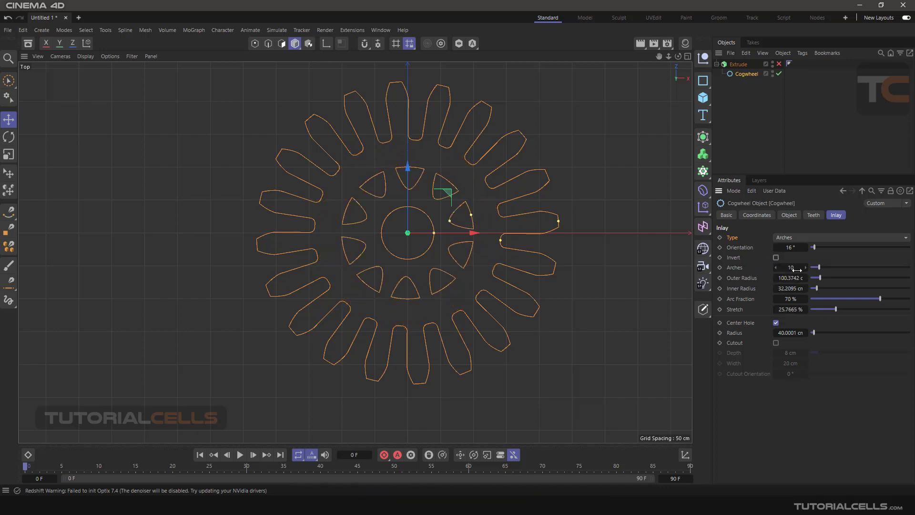
# Set the Arches inlay to outer radius 117 cm, inner radius about 28.4 cm, arc fraction 60% and stretch 40%.
pyautogui.moveTo(821, 279); pyautogui.dragTo(815, 290)
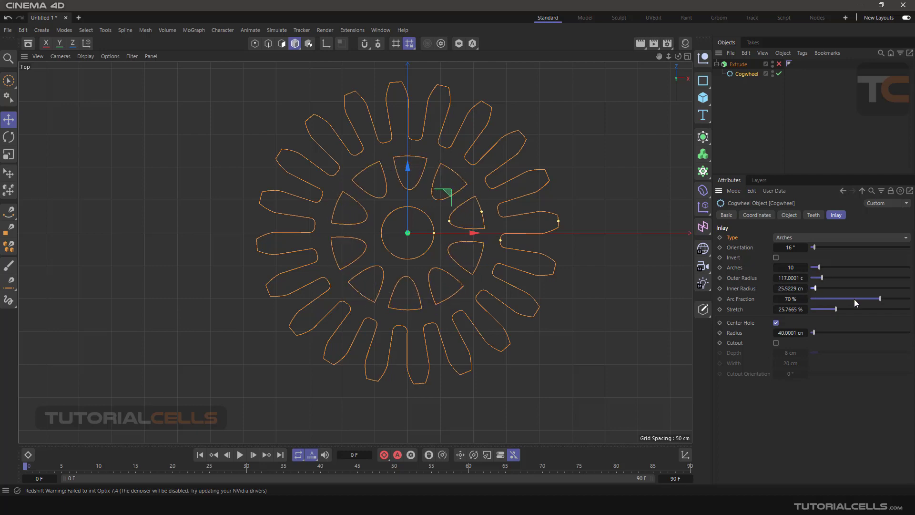
pyautogui.moveTo(877, 299); pyautogui.dragTo(850, 308)
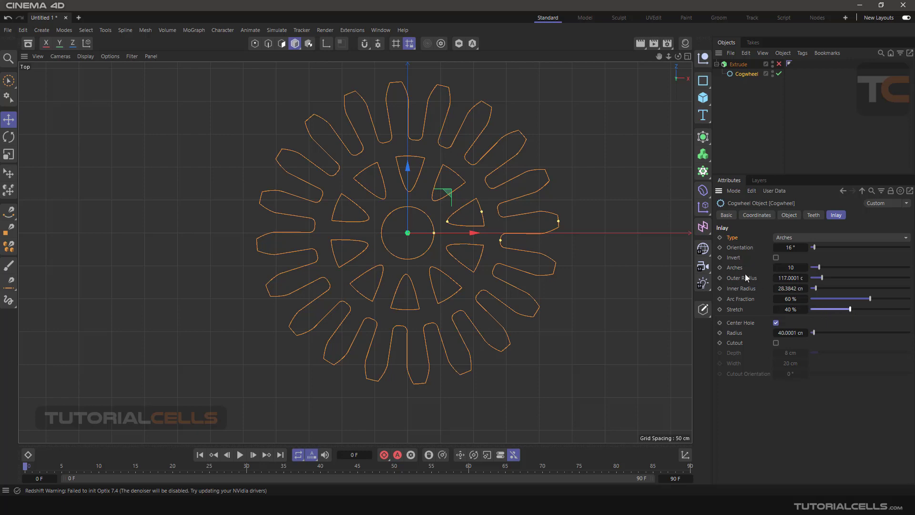
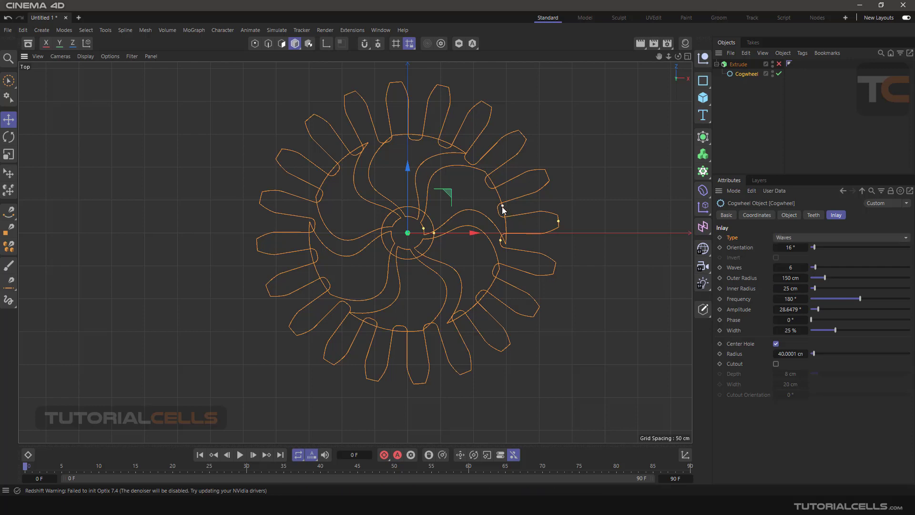
# Size the Waves inlay to outer radius 117 cm and inner radius 35 cm, and shrink the center hole radius to about 16.4 cm.
pyautogui.moveTo(502, 206); pyautogui.dragTo(487, 208)
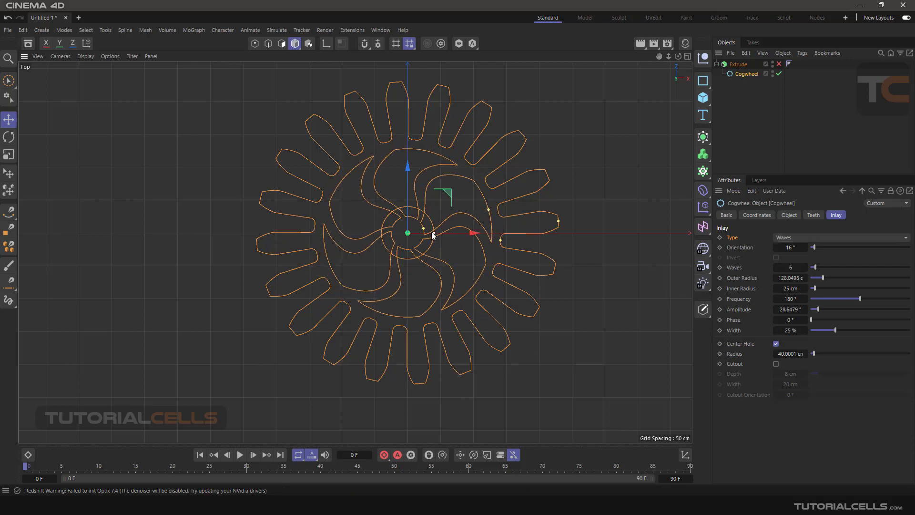
pyautogui.moveTo(433, 235); pyautogui.dragTo(418, 235)
pyautogui.moveTo(814, 266); pyautogui.dragTo(817, 288)
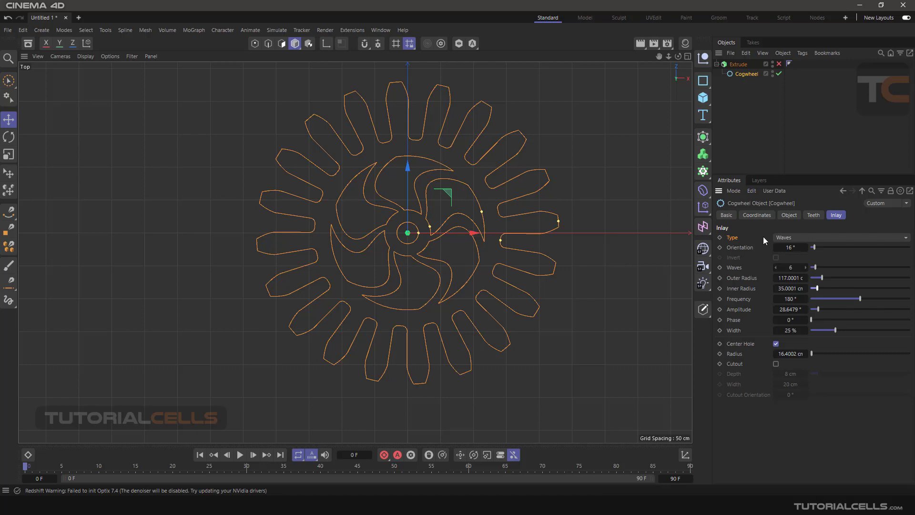
# Set the Waves inlay to frequency 231°, amplitude 27°, phase 88° and width 30%.
pyautogui.click(702, 81)
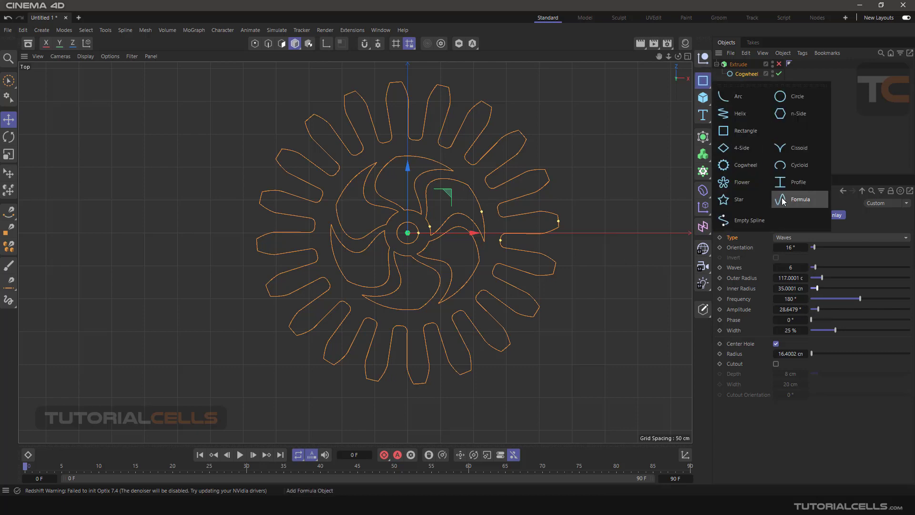
pyautogui.click(854, 296)
pyautogui.moveTo(859, 299)
pyautogui.mouseDown()
pyautogui.moveTo(850, 296)
pyautogui.moveTo(858, 298)
pyautogui.mouseUp()
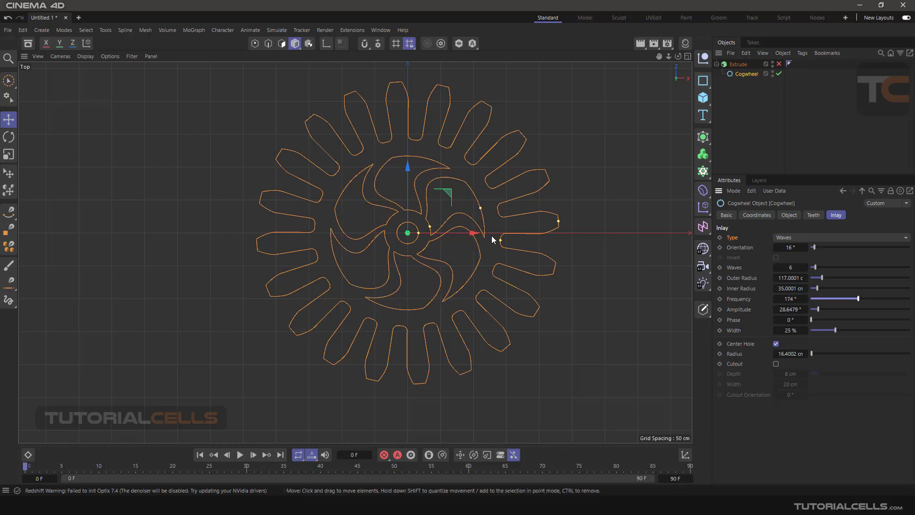
pyautogui.moveTo(857, 299)
pyautogui.mouseDown()
pyautogui.moveTo(885, 296)
pyautogui.moveTo(874, 297)
pyautogui.mouseUp()
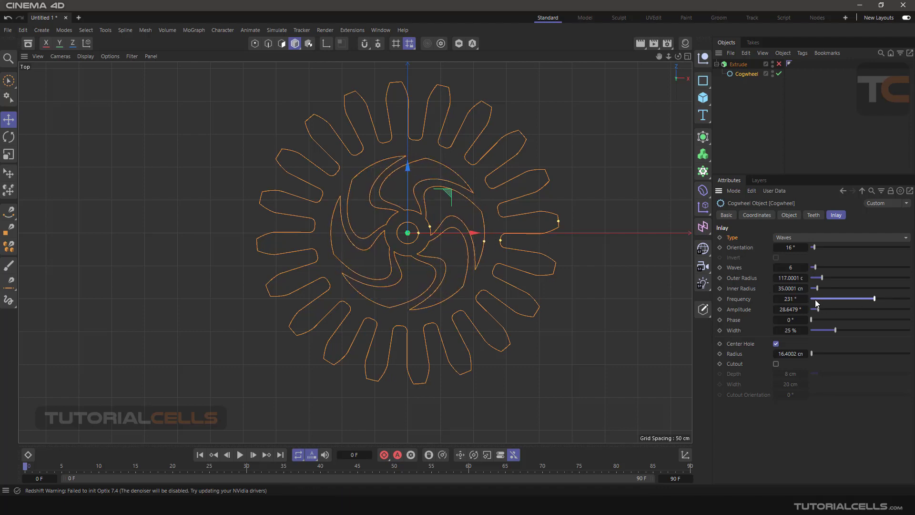
pyautogui.moveTo(817, 309)
pyautogui.mouseDown()
pyautogui.moveTo(812, 319)
pyautogui.moveTo(846, 320)
pyautogui.mouseUp()
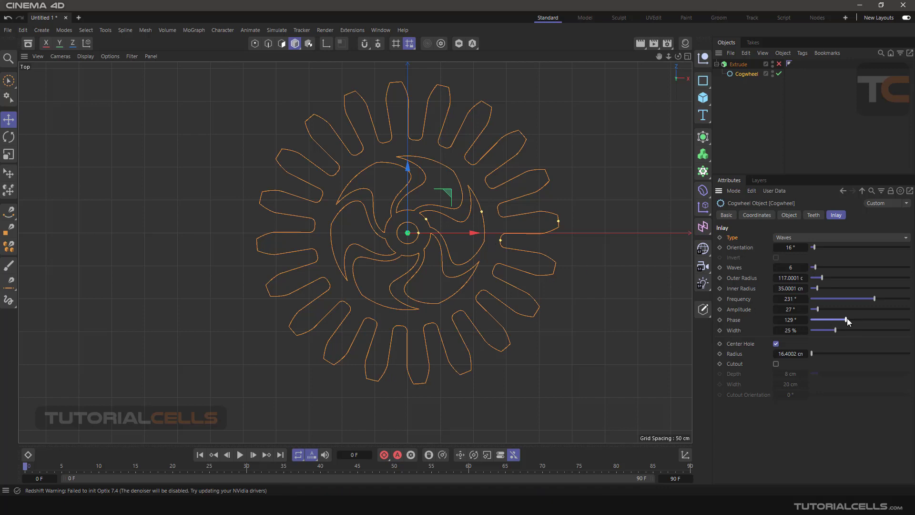
pyautogui.moveTo(847, 318)
pyautogui.mouseDown()
pyautogui.moveTo(836, 319)
pyautogui.moveTo(840, 331)
pyautogui.mouseUp()
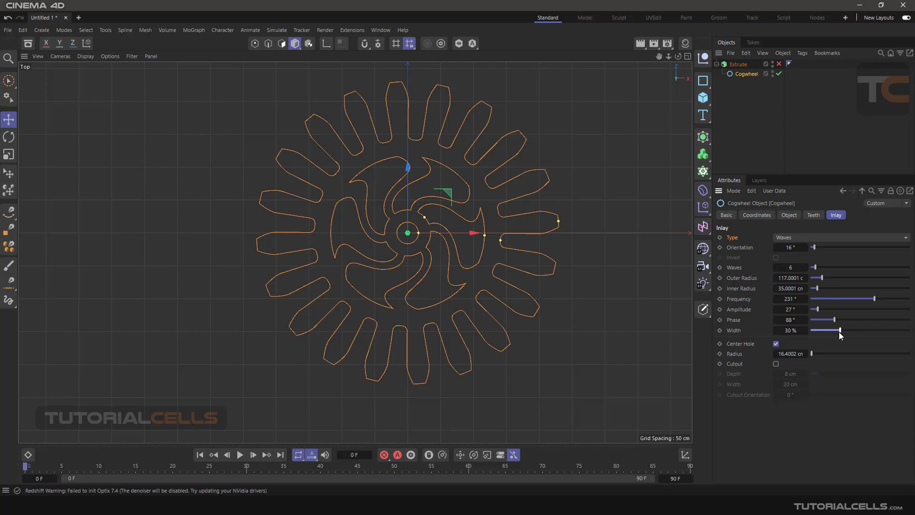
# Change the cogwheel's inlay type back to Spokes.
pyautogui.click(785, 238)
pyautogui.click(785, 237)
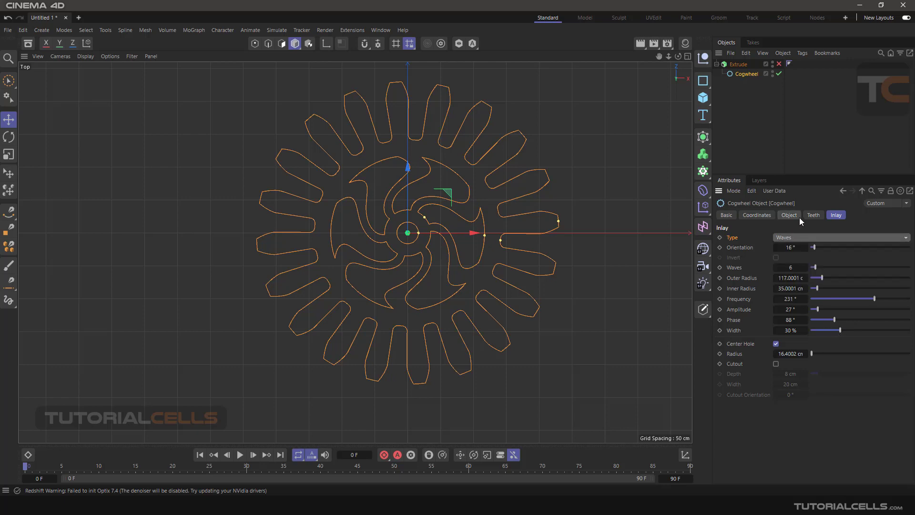
pyautogui.click(799, 238)
pyautogui.click(793, 260)
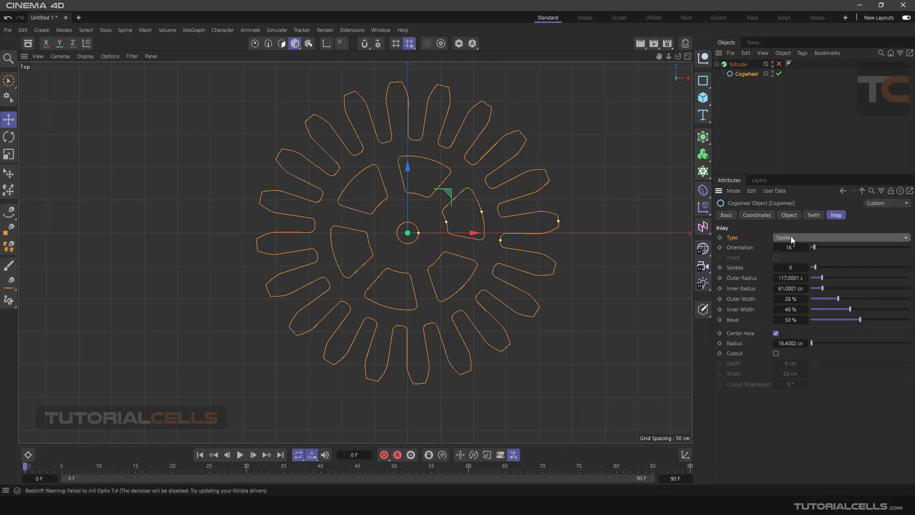
# Try the None type for the cogwheel's teeth and restore the Involute type.
pyautogui.click(812, 216)
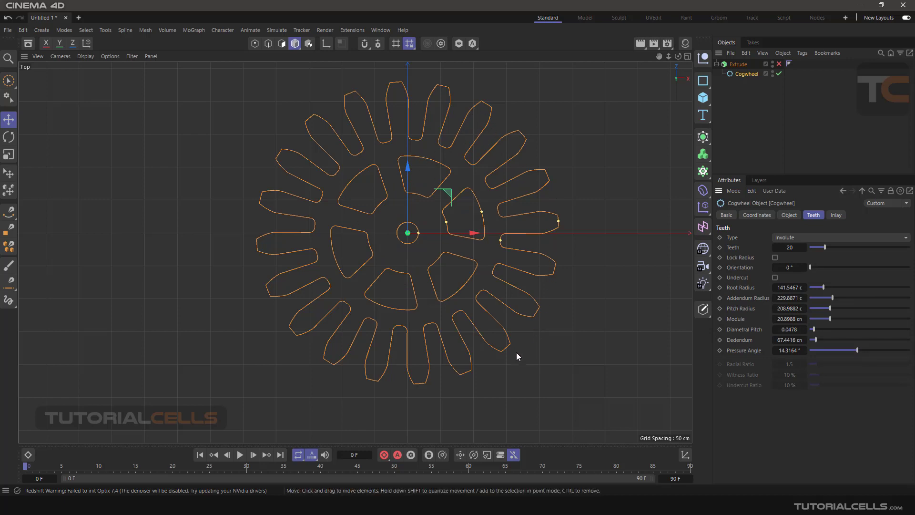
pyautogui.click(791, 237)
pyautogui.click(790, 253)
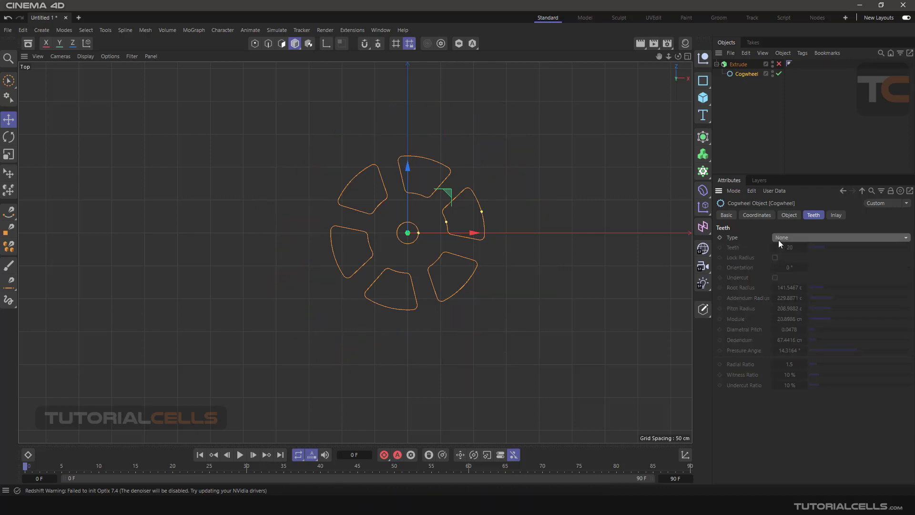
pyautogui.click(778, 238)
pyautogui.click(787, 260)
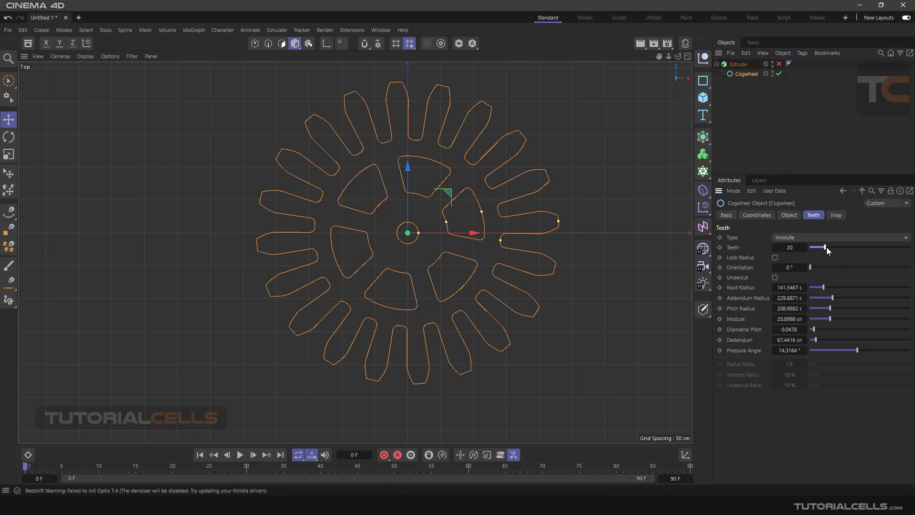
# Set the cogwheel's number of teeth to 26.
pyautogui.moveTo(827, 247); pyautogui.dragTo(828, 248)
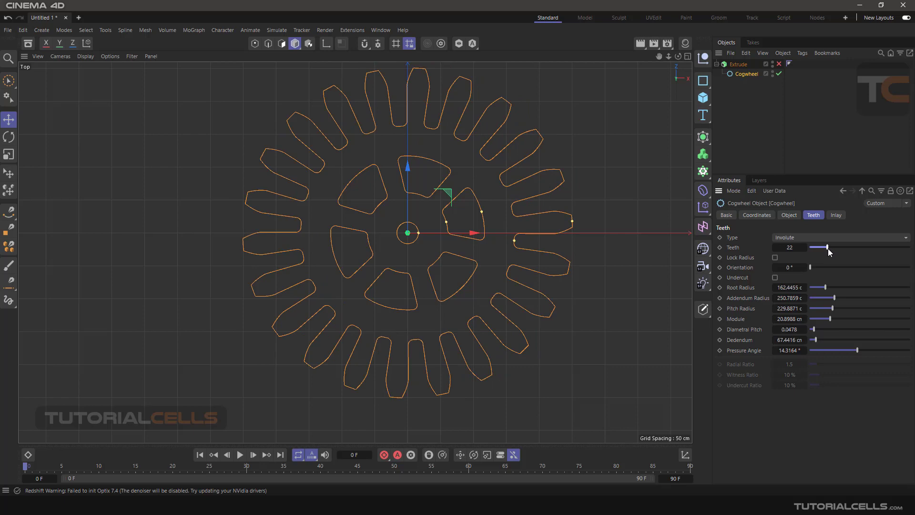
pyautogui.moveTo(827, 247); pyautogui.dragTo(825, 249)
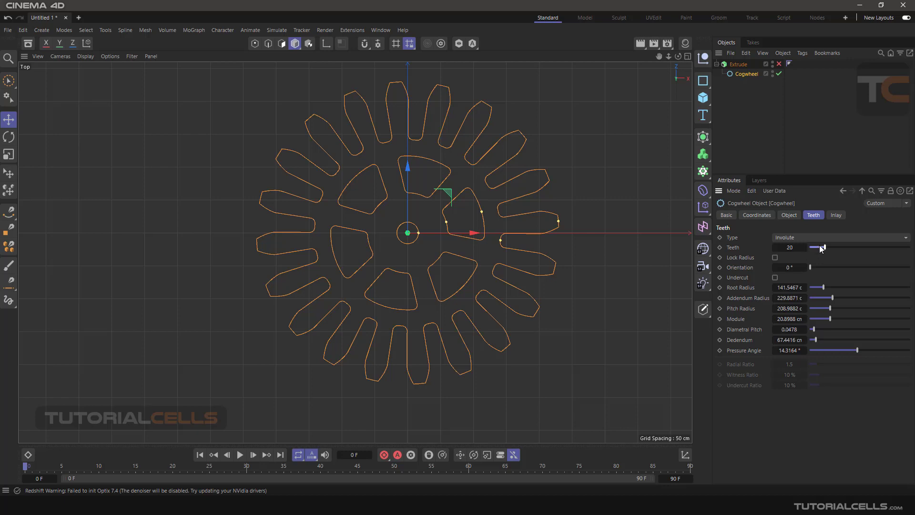
pyautogui.moveTo(826, 247); pyautogui.dragTo(832, 248)
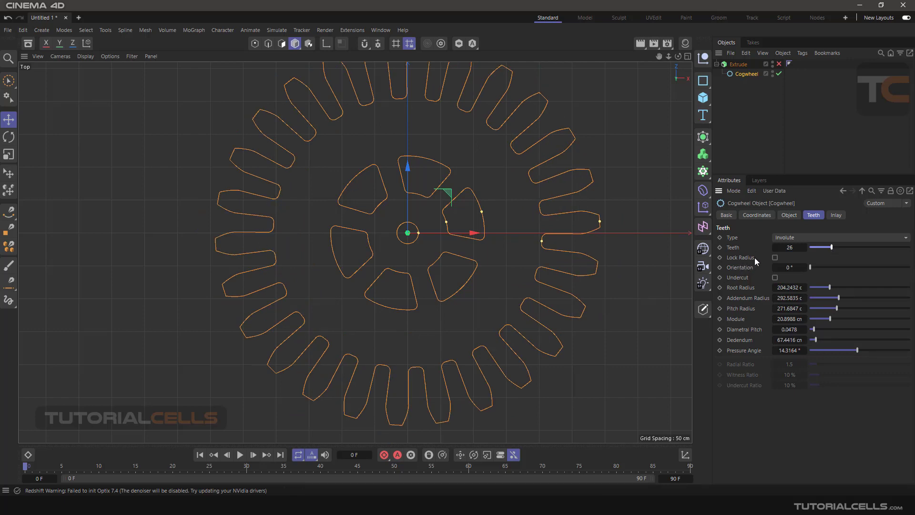
# Lock the teeth radius and set the teeth orientation to 21°.
pyautogui.click(774, 258)
pyautogui.moveTo(830, 247); pyautogui.dragTo(816, 265)
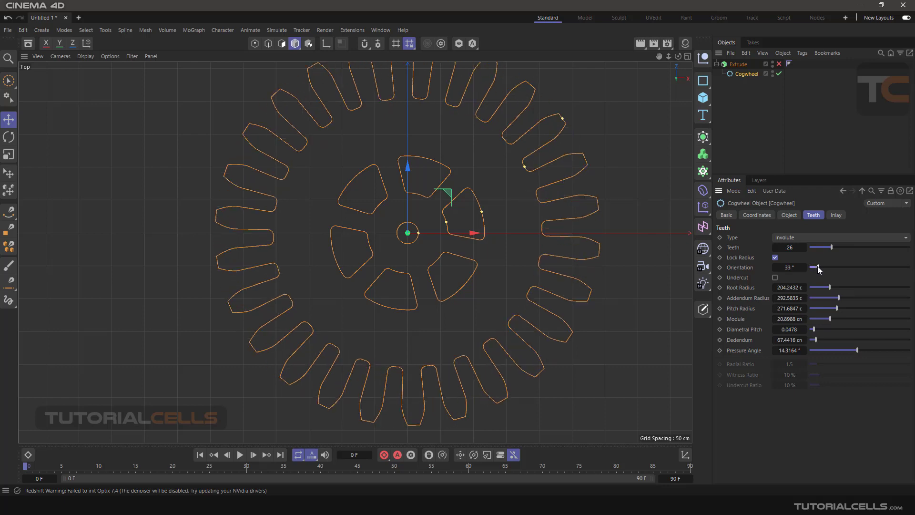
pyautogui.scroll(-3, 573, 242)
pyautogui.middleClick(570, 241)
pyautogui.press('F1')
pyautogui.press('F2')
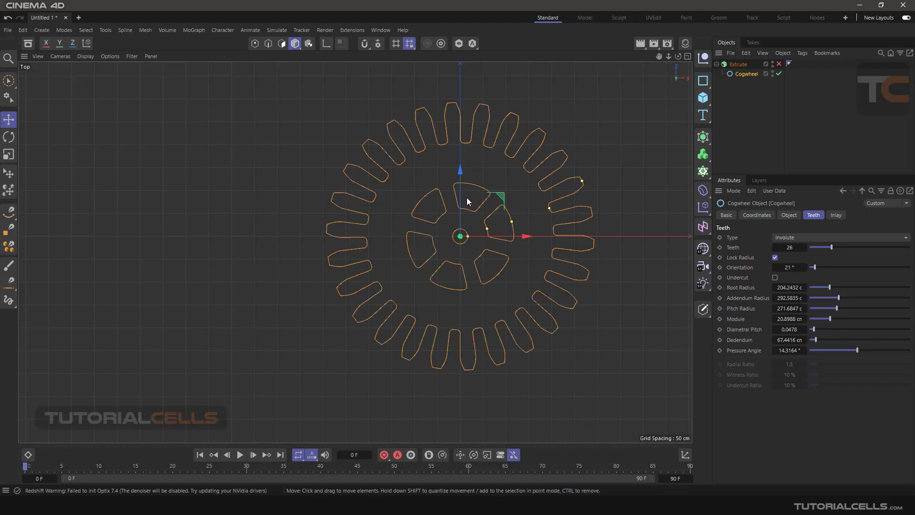
pyautogui.scroll(3, 467, 200)
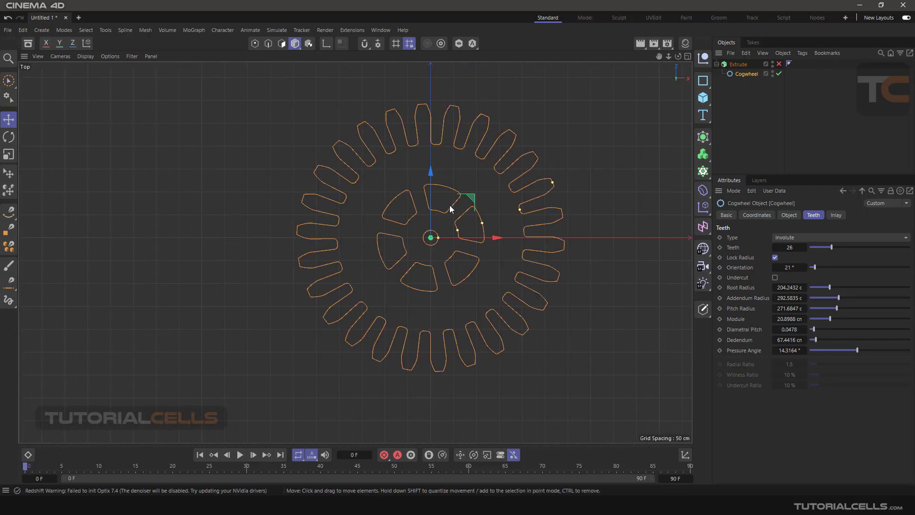
# Try the Undercut option on the teeth, turn it off again, and adjust the root radius.
pyautogui.click(737, 277)
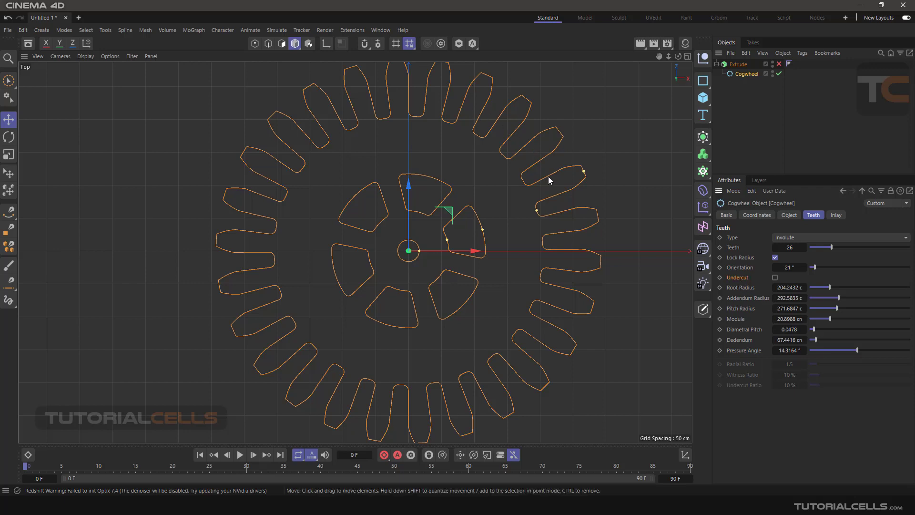
pyautogui.click(775, 277)
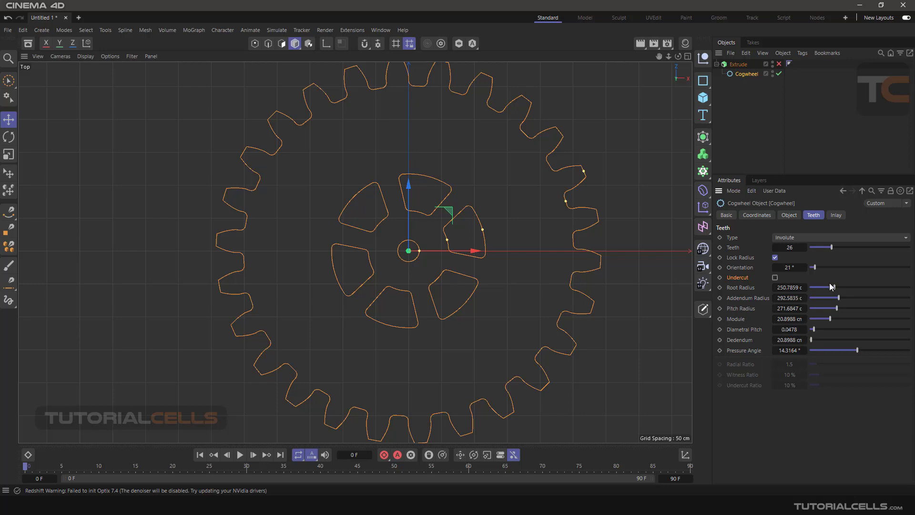
pyautogui.moveTo(833, 287); pyautogui.dragTo(831, 286)
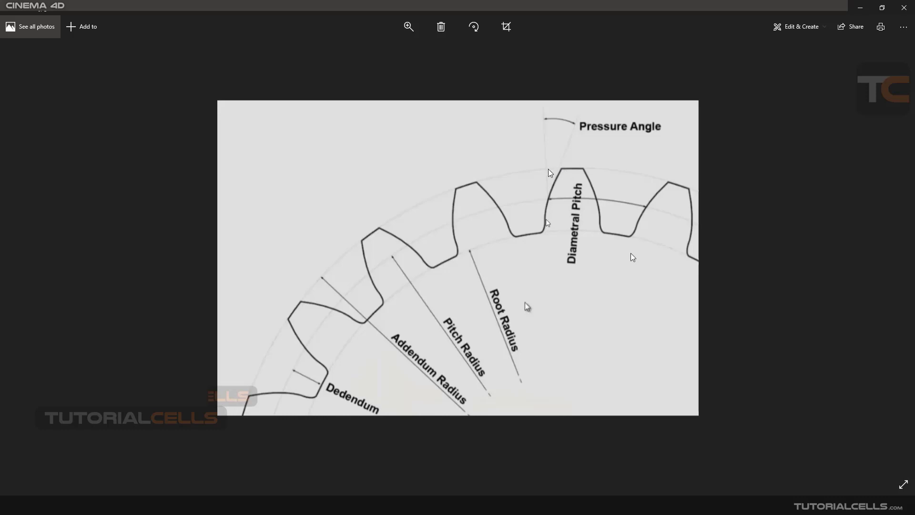
# Switch back to Cinema 4D, set the cogwheel's number of teeth to 28 and adjust the root radius to about 205.31 cm.
pyautogui.click(412, 505)
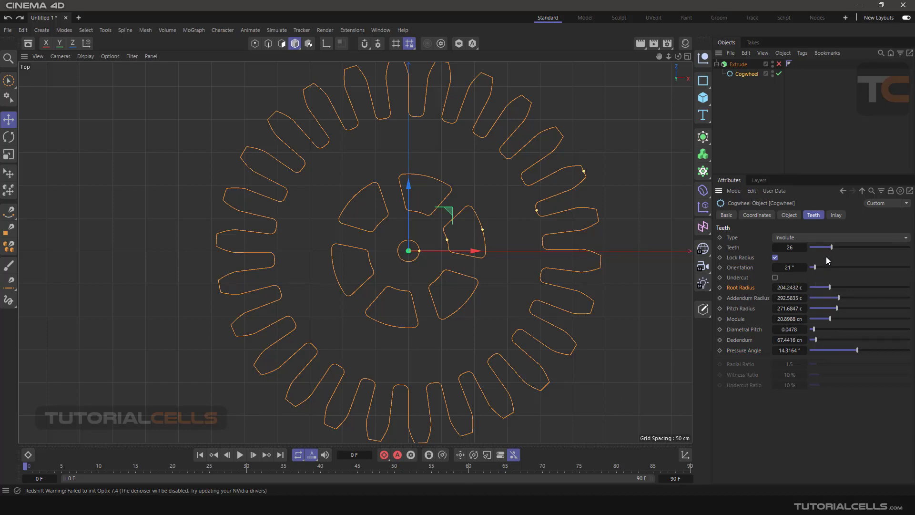
pyautogui.moveTo(829, 246); pyautogui.dragTo(834, 248)
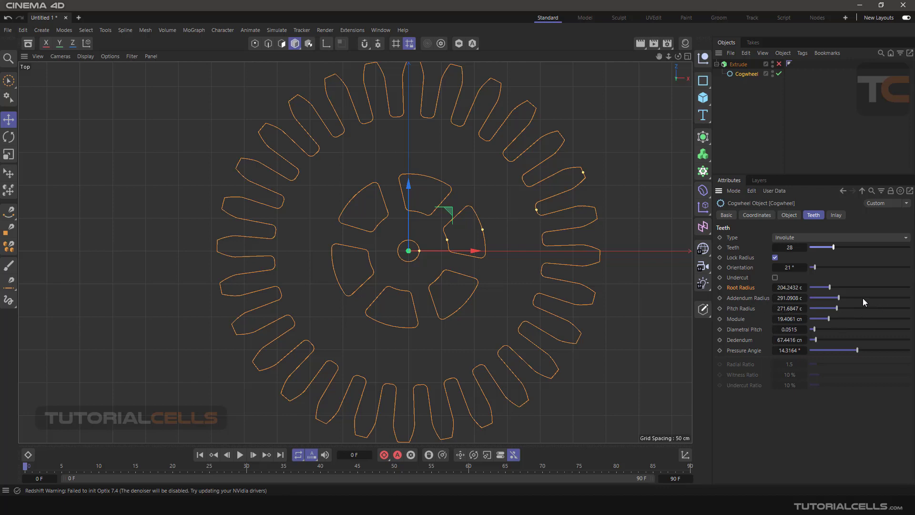
pyautogui.moveTo(831, 288); pyautogui.dragTo(830, 286)
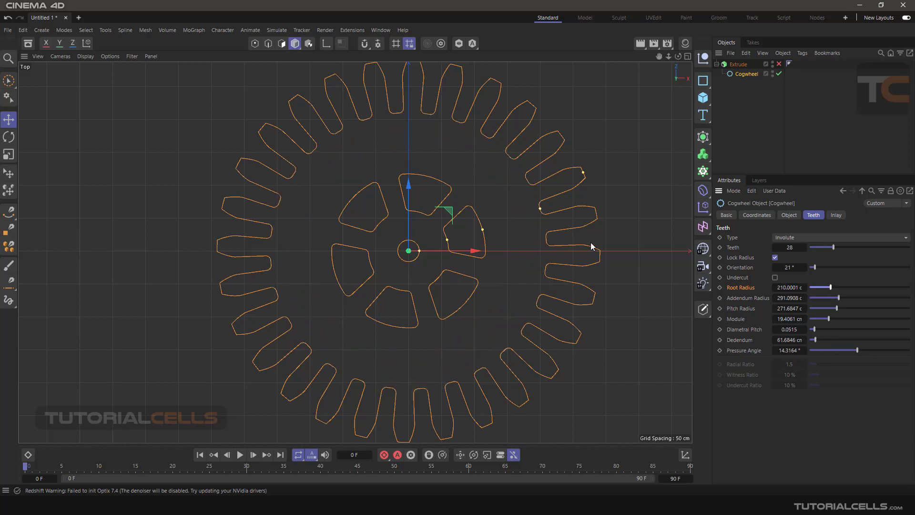
pyautogui.moveTo(531, 211); pyautogui.dragTo(534, 210)
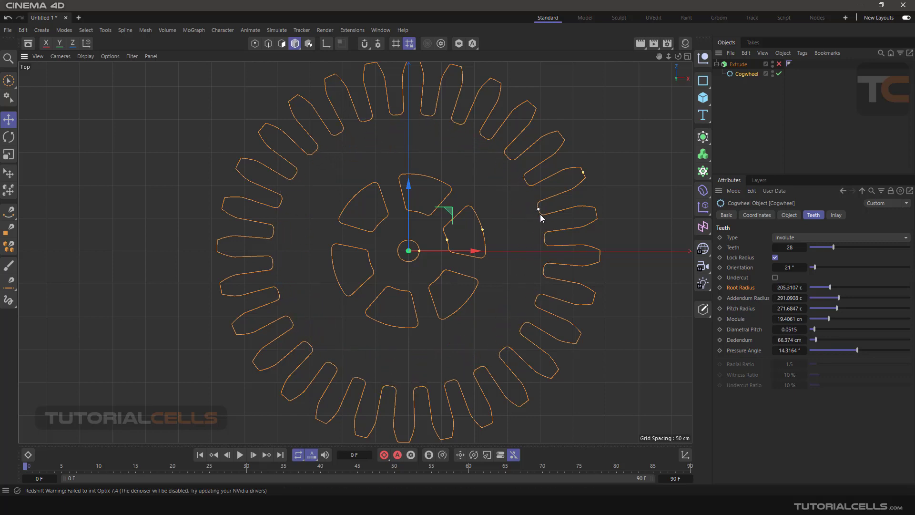
# Reduce the involute teeth's pitch radius to 248 cm, then adjust the module and set the diametral pitch to about 0.0779.
pyautogui.moveTo(837, 303); pyautogui.dragTo(834, 308)
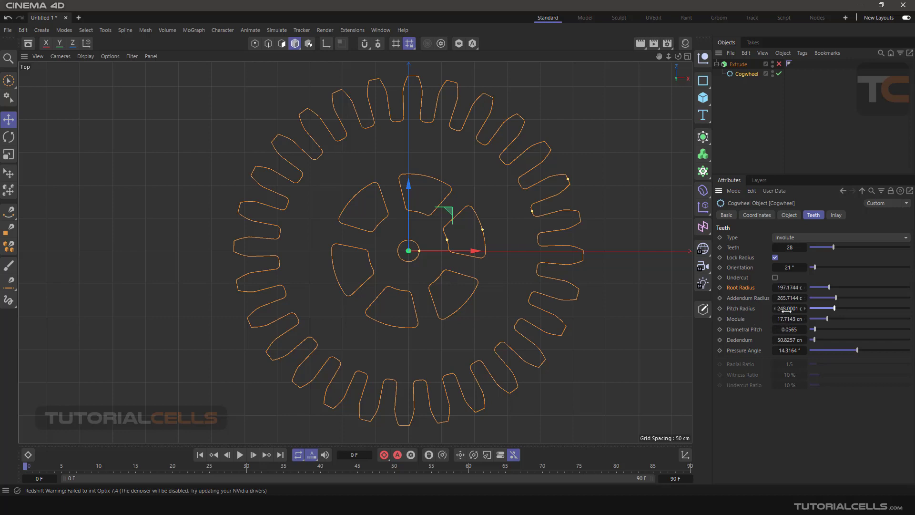
pyautogui.moveTo(826, 318); pyautogui.dragTo(828, 319)
pyautogui.moveTo(815, 328); pyautogui.dragTo(817, 329)
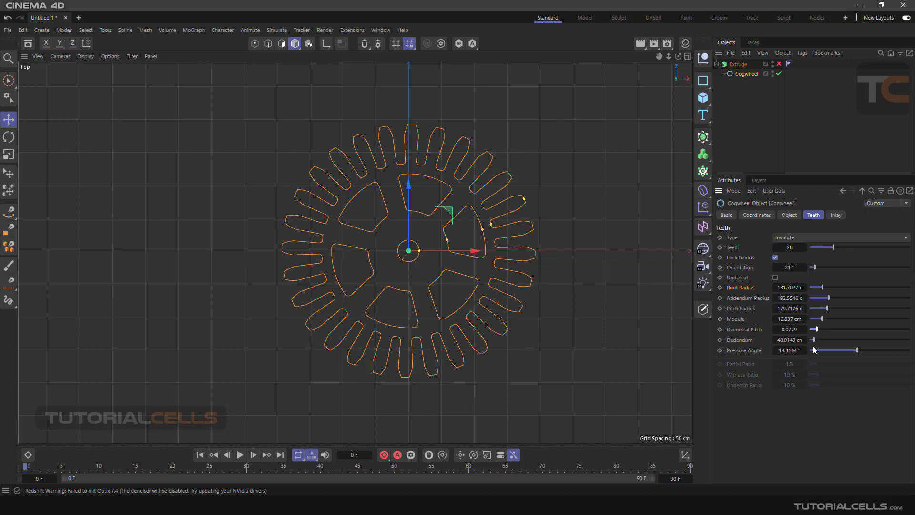
# Change the teeth type to Ratchet with a radial ratio of 0.8, witness ratio of 22% and undercut ratio of 31%.
pyautogui.click(793, 238)
pyautogui.click(796, 269)
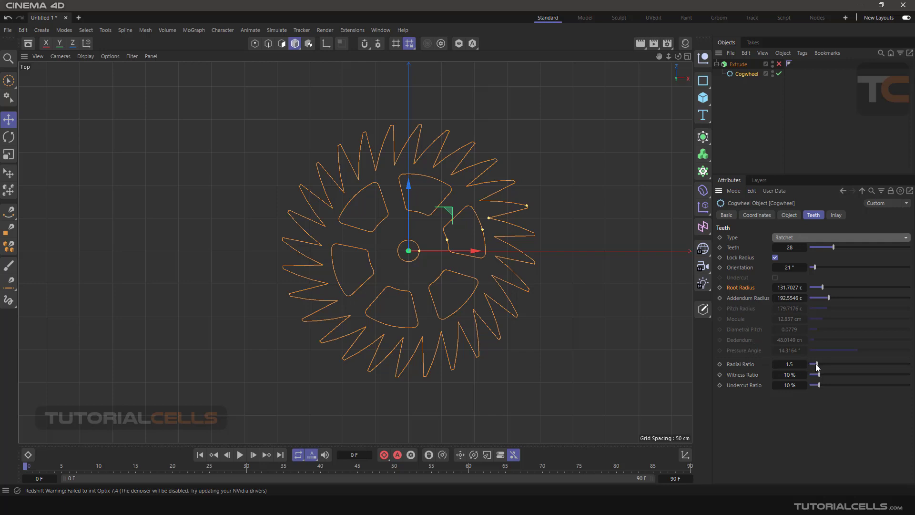
pyautogui.moveTo(817, 364)
pyautogui.mouseDown()
pyautogui.moveTo(848, 363)
pyautogui.moveTo(814, 362)
pyautogui.mouseUp()
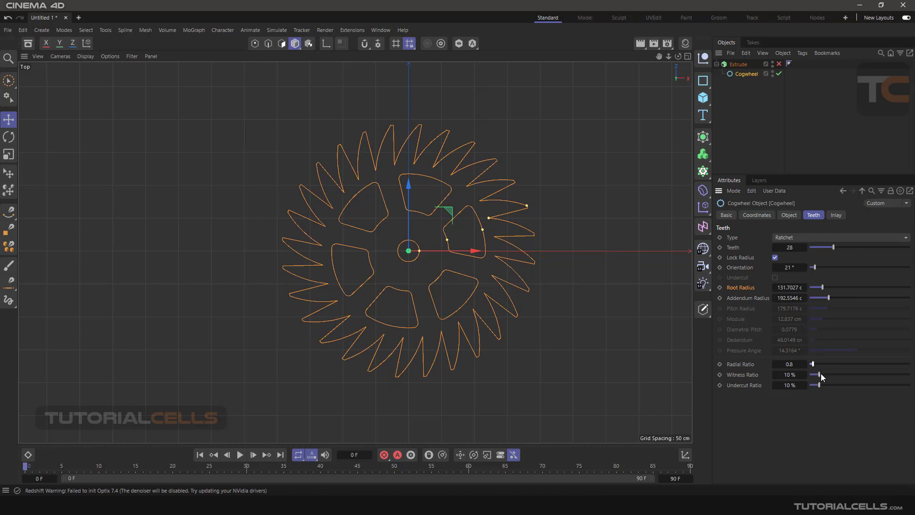
pyautogui.moveTo(819, 376); pyautogui.dragTo(832, 373)
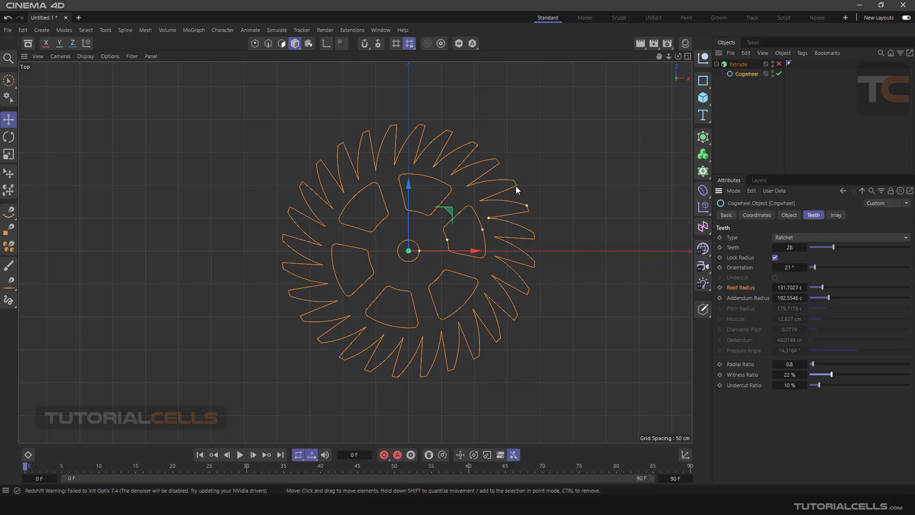
pyautogui.scroll(4, 461, 153)
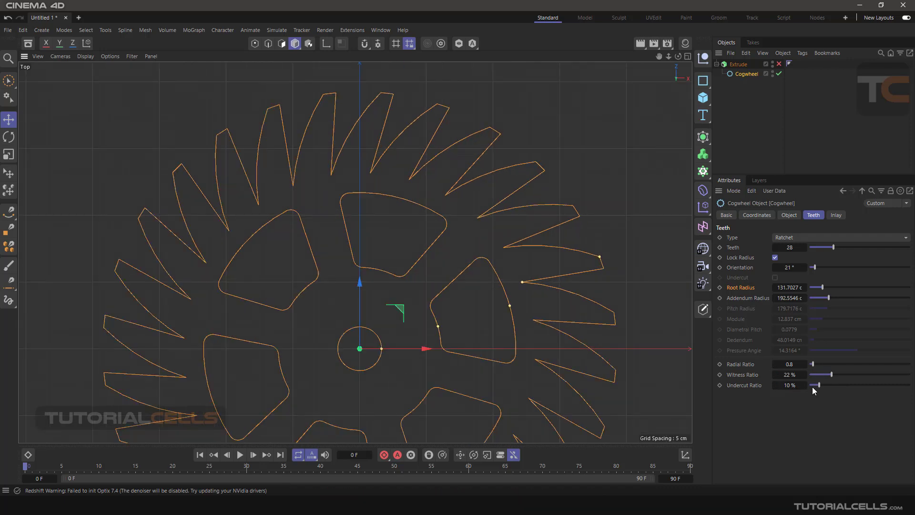
pyautogui.moveTo(812, 385); pyautogui.dragTo(840, 386)
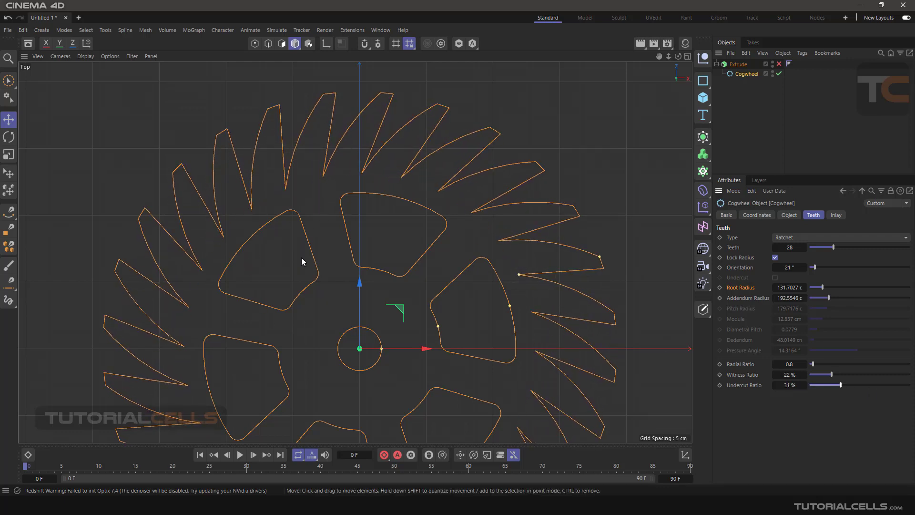
# Set the ratchet teeth's root radius to 149 cm, the addendum radius to 191 cm and the number of teeth to 35.
pyautogui.click(790, 238)
pyautogui.click(791, 238)
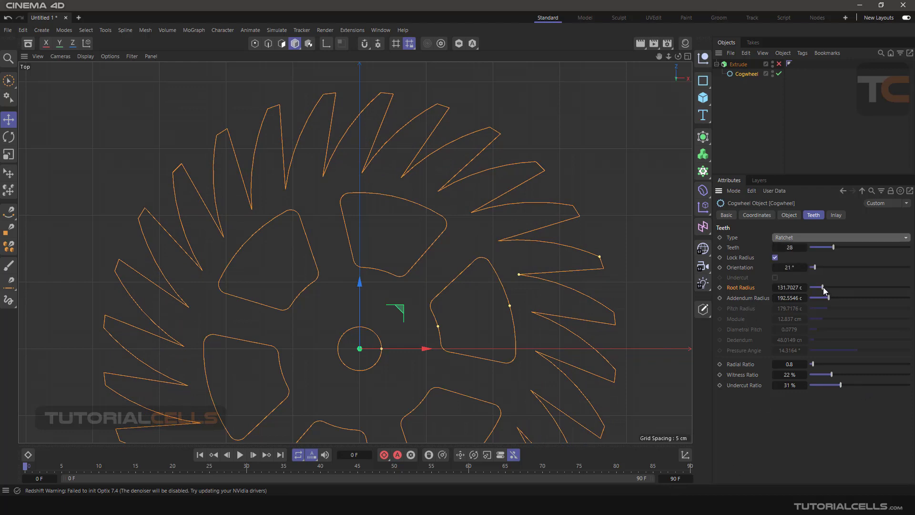
pyautogui.moveTo(822, 287); pyautogui.dragTo(828, 297)
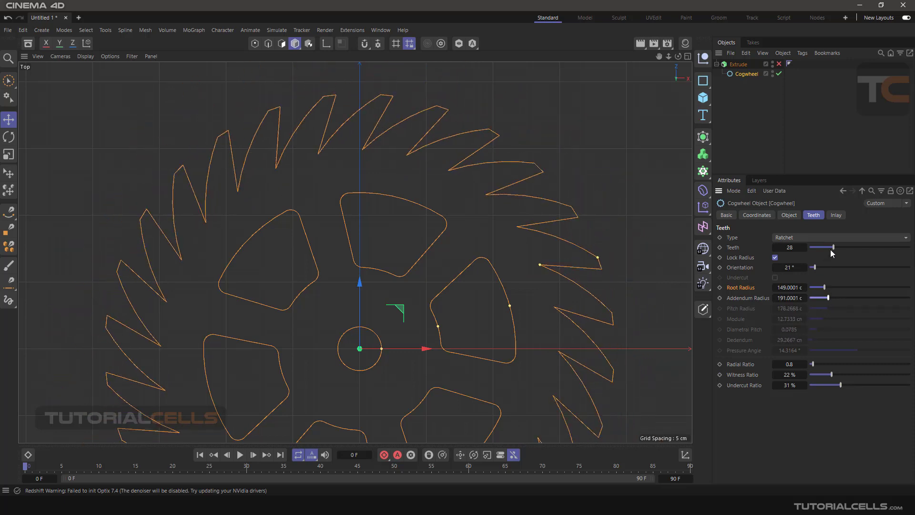
pyautogui.moveTo(834, 248); pyautogui.dragTo(842, 252)
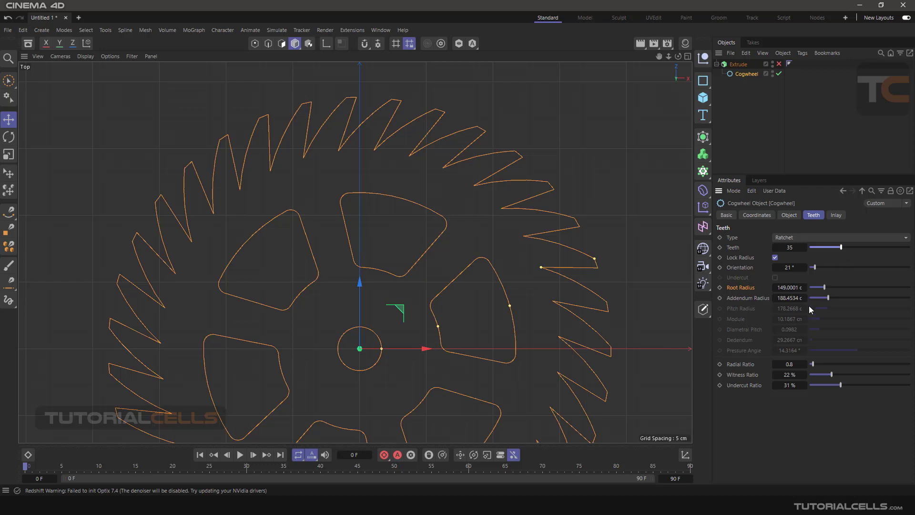
# Change the teeth type to Flat and set the addendum radius to 163 cm.
pyautogui.click(794, 238)
pyautogui.click(788, 281)
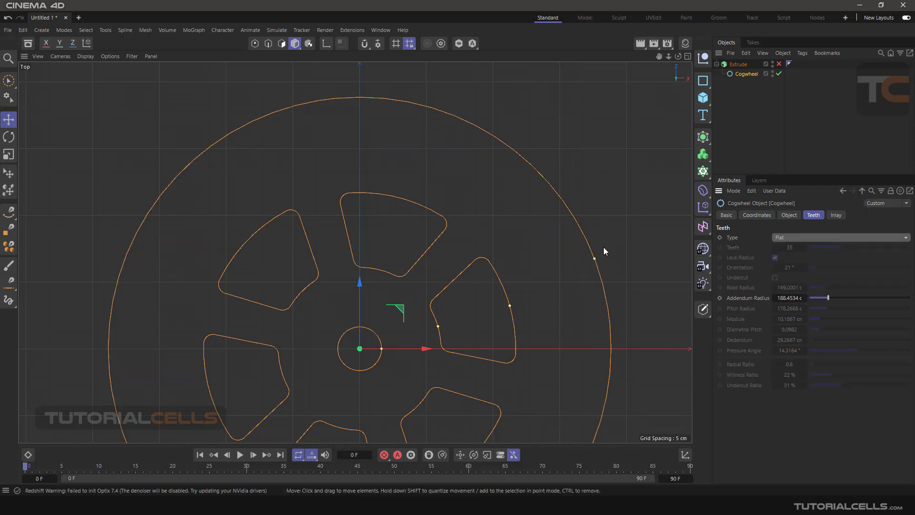
pyautogui.scroll(-2, 599, 250)
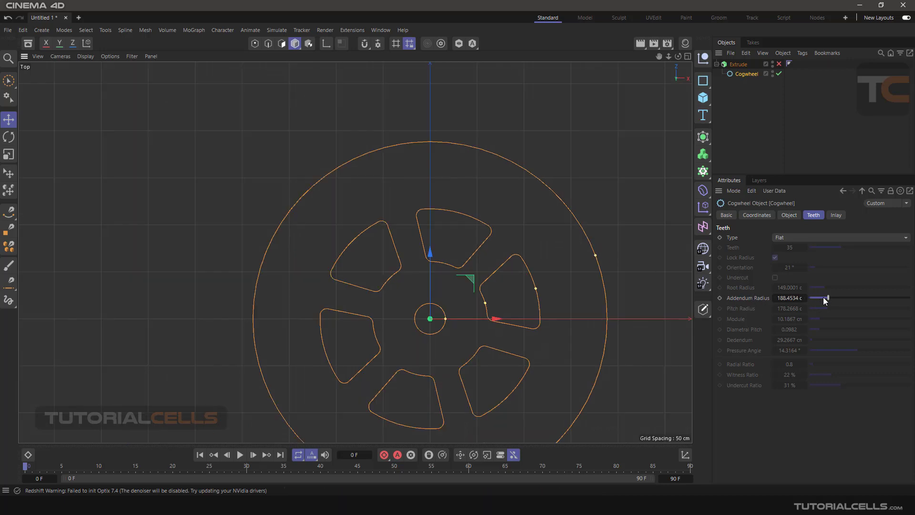
pyautogui.moveTo(823, 297)
pyautogui.mouseDown()
pyautogui.moveTo(833, 301)
pyautogui.moveTo(826, 300)
pyautogui.mouseUp()
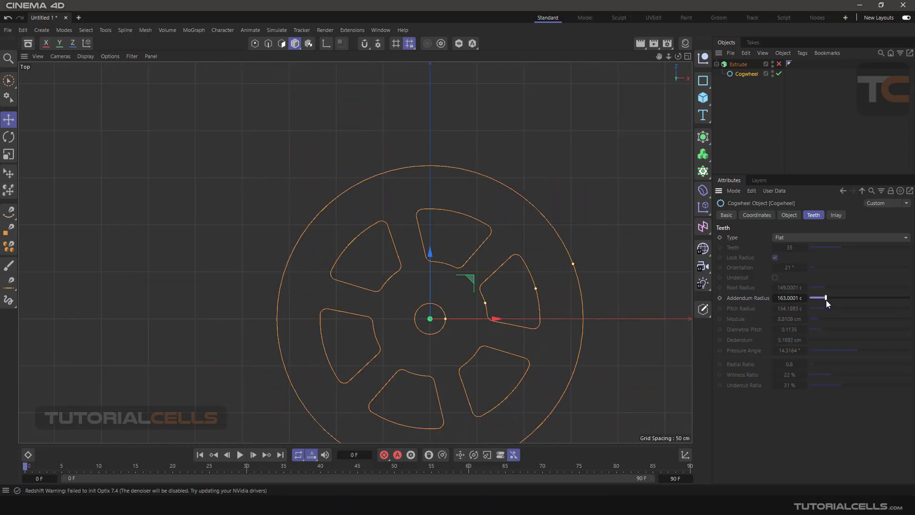
# Restore the Involute teeth type and enable the Extrude generator to show the solid gear in the perspective view.
pyautogui.click(807, 237)
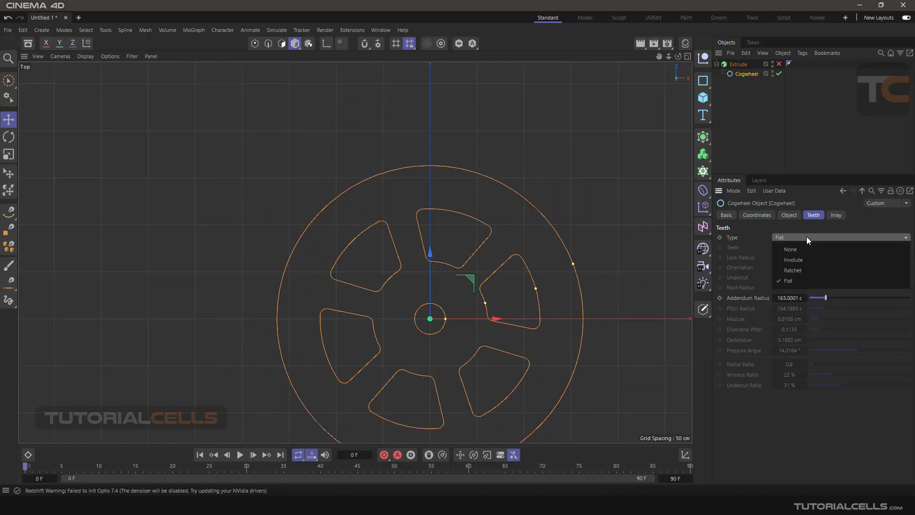
pyautogui.click(793, 260)
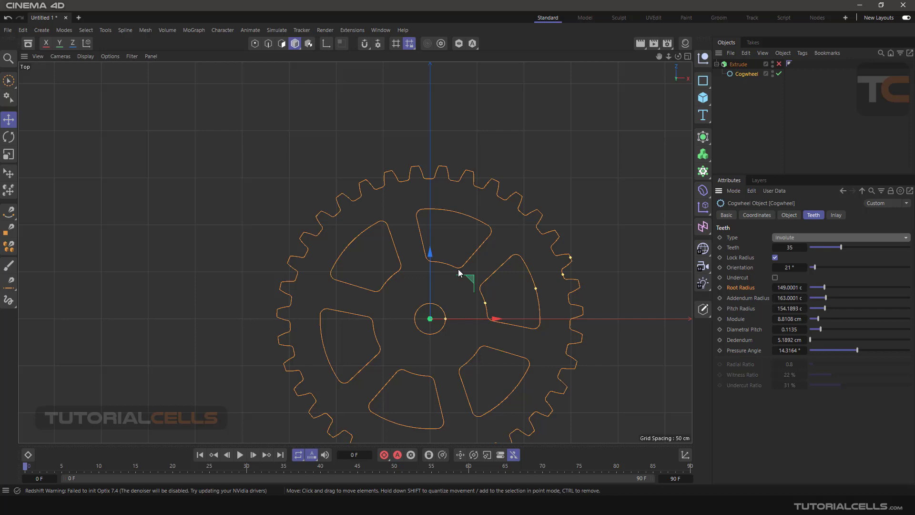
pyautogui.middleClick(422, 239)
pyautogui.middleClick(252, 179)
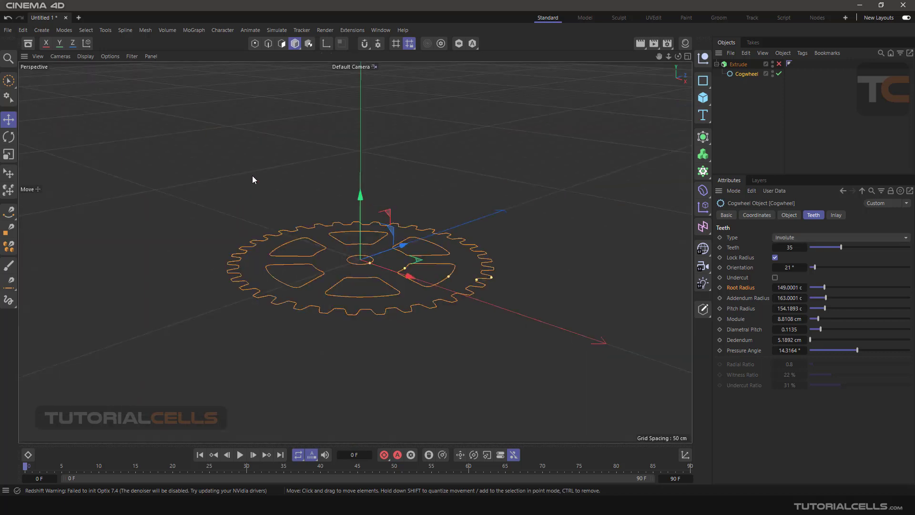
pyautogui.click(779, 64)
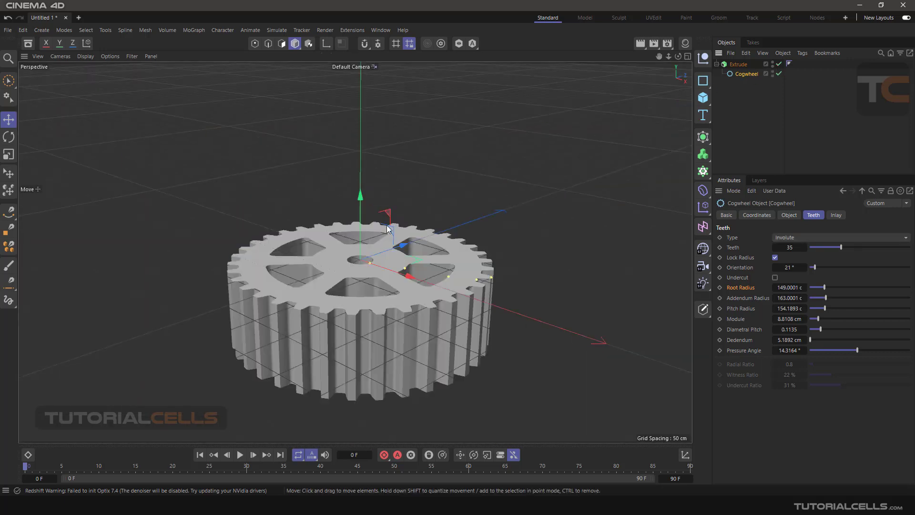
pyautogui.moveTo(381, 228)
pyautogui.keyDown('alt'); pyautogui.mouseDown()
pyautogui.moveTo(392, 308)
pyautogui.moveTo(406, 273)
pyautogui.mouseUp(); pyautogui.keyUp('alt')
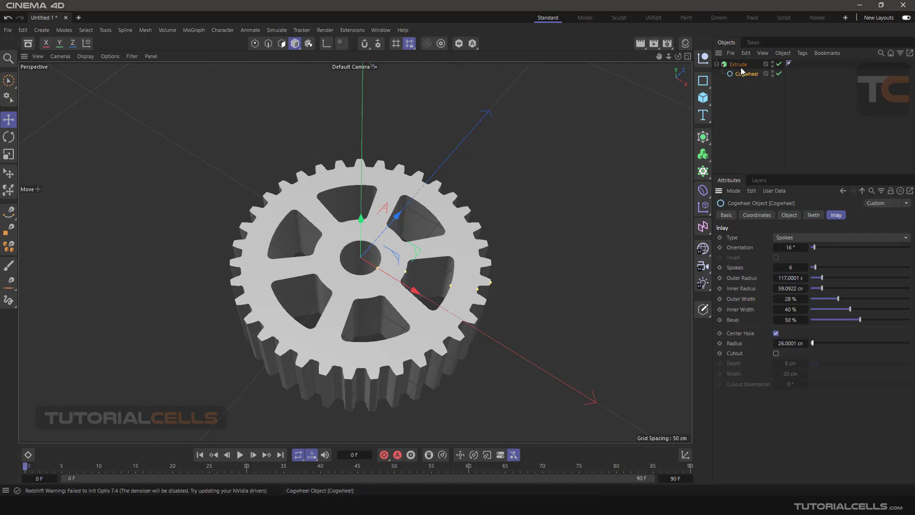
# Disable the Extrude generator and enlarge the center hole in the top view to a radius of about 133.73 cm, beyond the spoke cutouts.
pyautogui.middleClick(613, 140)
pyautogui.middleClick(604, 146)
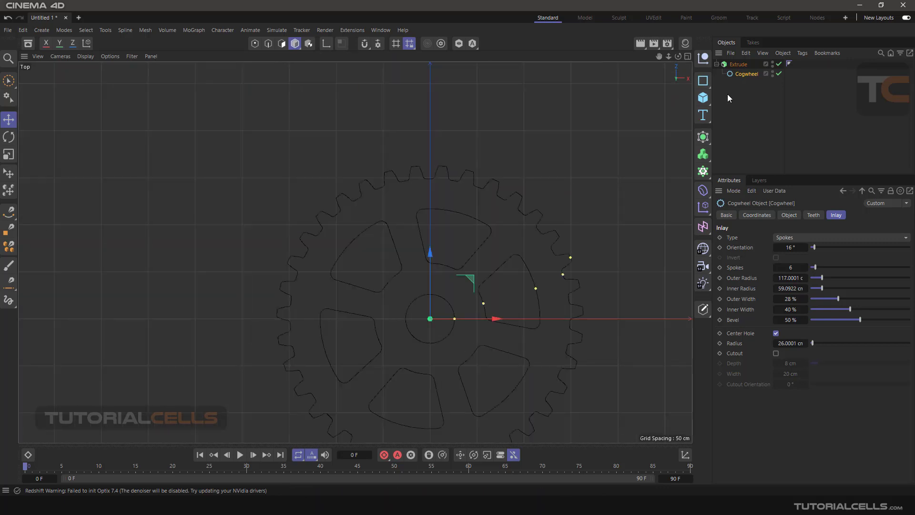
pyautogui.click(779, 64)
pyautogui.keyDown('alt'); pyautogui.moveTo(482, 275); pyautogui.dragTo(470, 232, button='middle'); pyautogui.keyUp('alt')
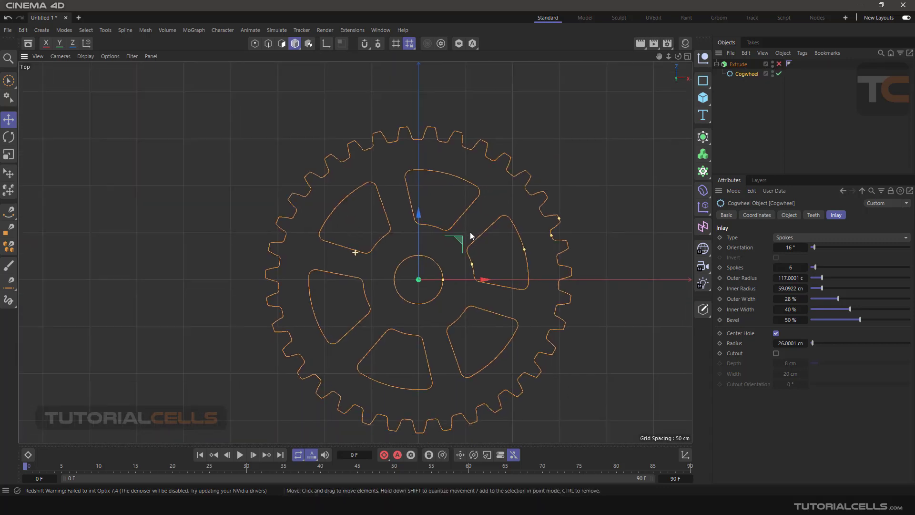
pyautogui.click(743, 333)
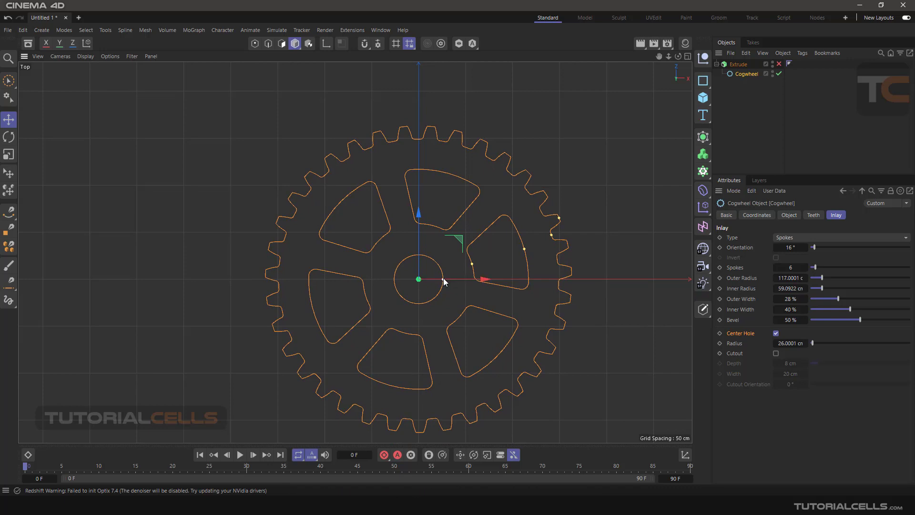
pyautogui.moveTo(444, 280); pyautogui.dragTo(544, 267)
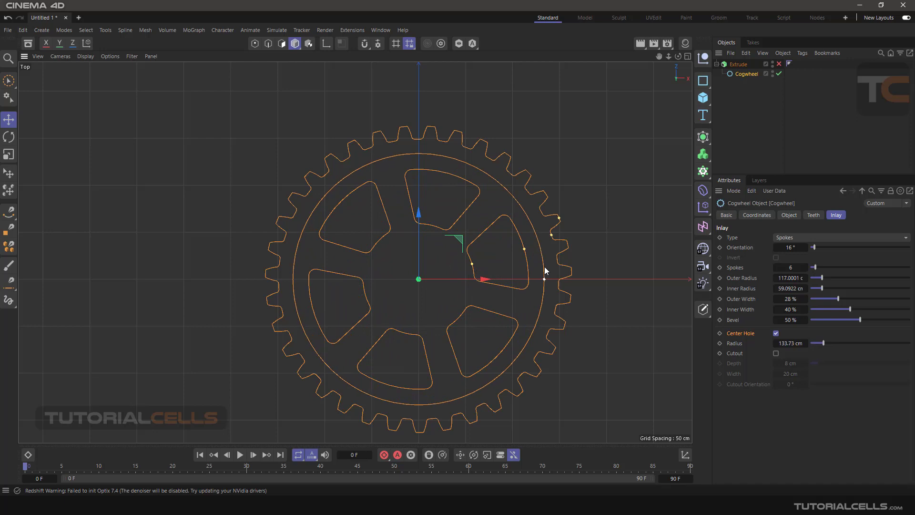
# Enable the Extrude generator again and show the gear with its enlarged center hole in the perspective view.
pyautogui.middleClick(489, 242)
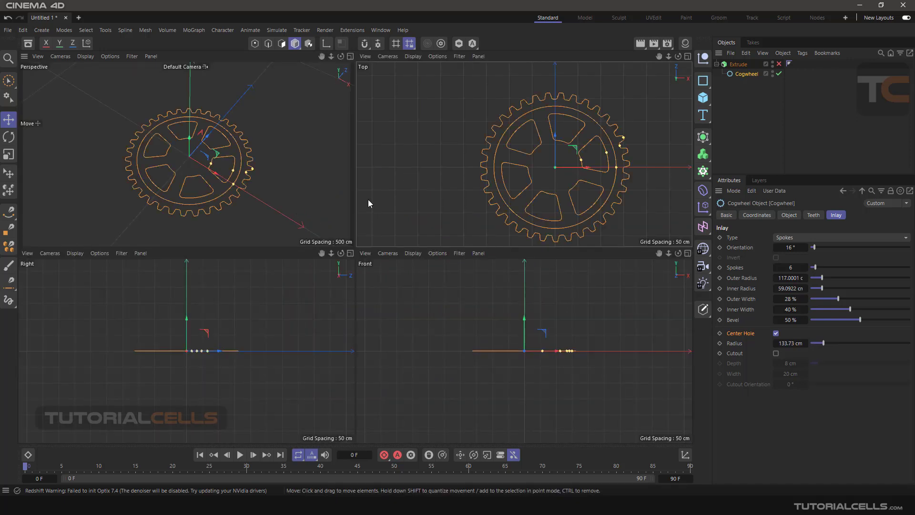
pyautogui.middleClick(291, 186)
pyautogui.press('h')
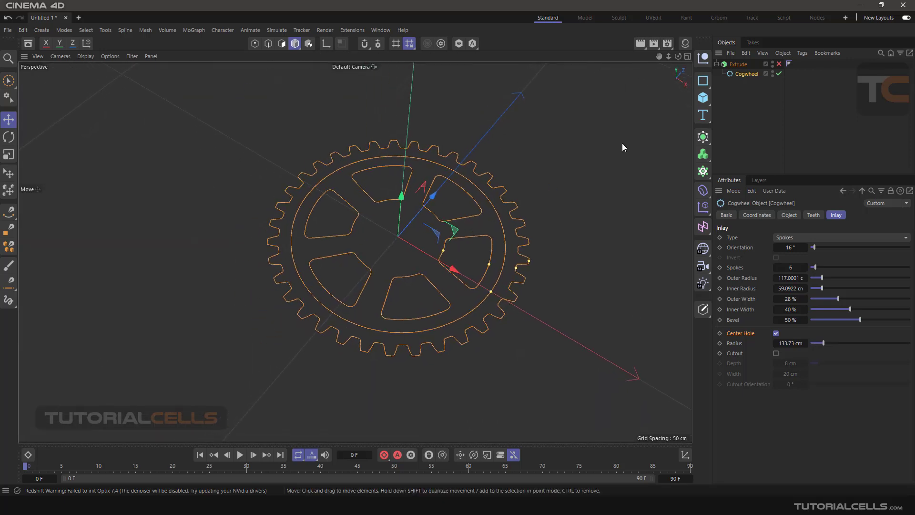
pyautogui.click(779, 64)
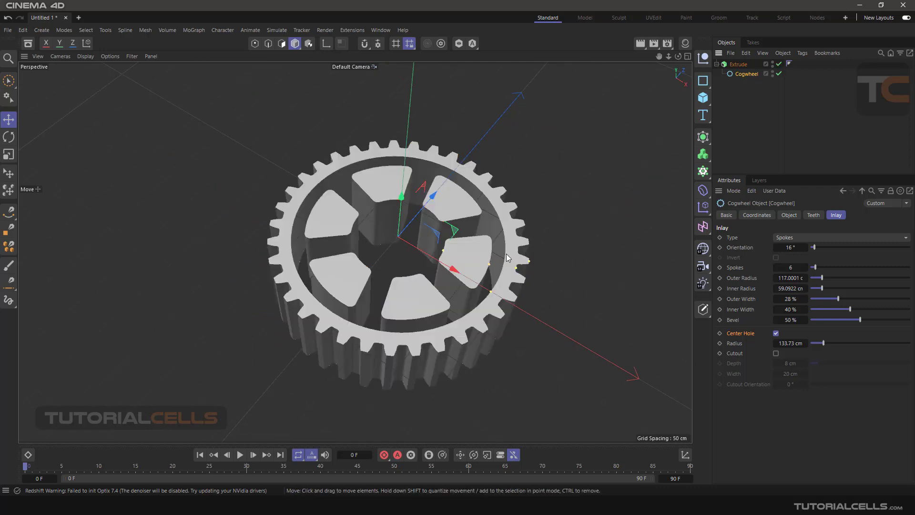
# Examine the outlines of the teeth, center hole and spoke cutouts up close in the top view.
pyautogui.middleClick(585, 202)
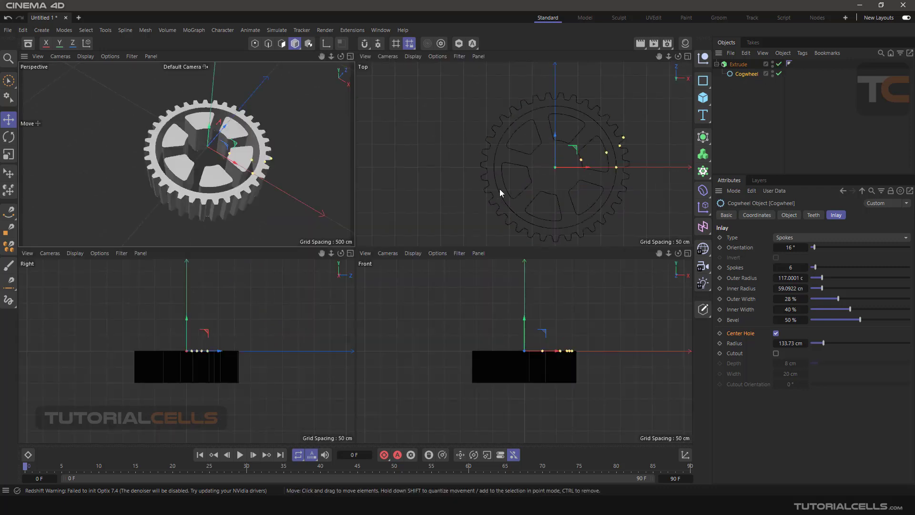
pyautogui.keyDown('alt'); pyautogui.moveTo(583, 143); pyautogui.dragTo(546, 162, button='middle'); pyautogui.keyUp('alt')
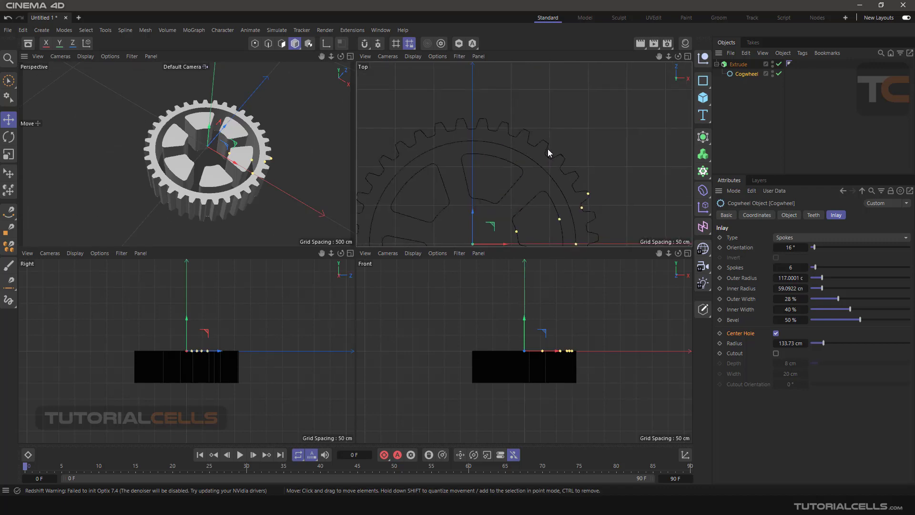
pyautogui.scroll(2, 526, 152)
pyautogui.scroll(2, 524, 149)
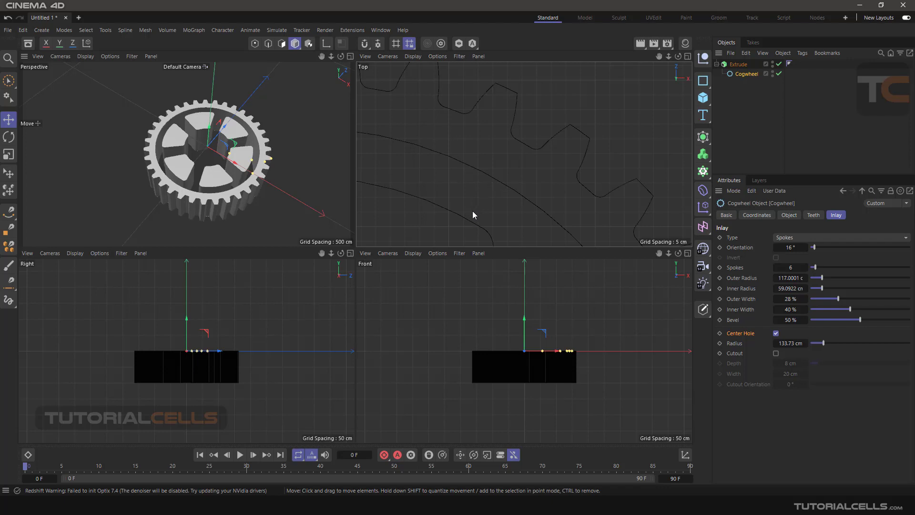
pyautogui.scroll(-3, 473, 210)
pyautogui.scroll(4, 527, 153)
pyautogui.scroll(-2, 522, 154)
pyautogui.keyDown('alt'); pyautogui.moveTo(517, 158); pyautogui.dragTo(529, 142, button='middle'); pyautogui.keyUp('alt')
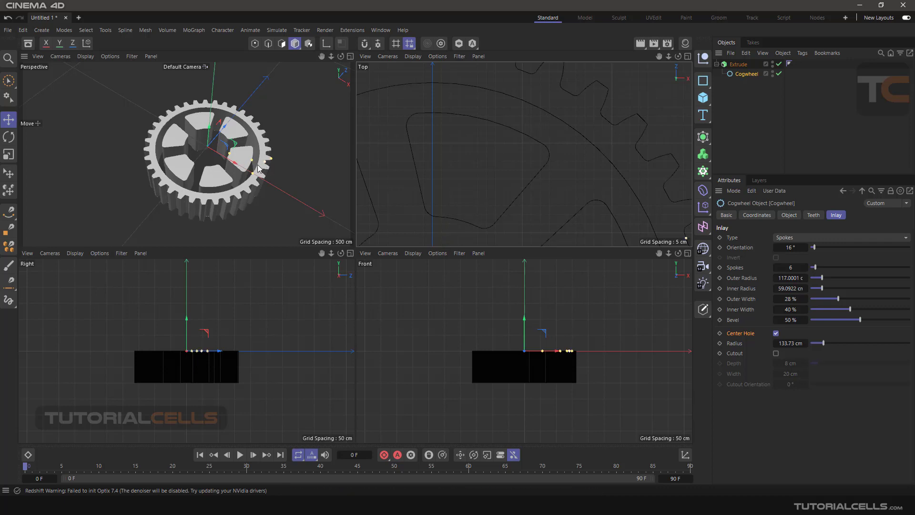
# Shrink the center hole inside the spoke cutouts to a radius of about 30.66 cm.
pyautogui.moveTo(253, 173); pyautogui.dragTo(252, 174)
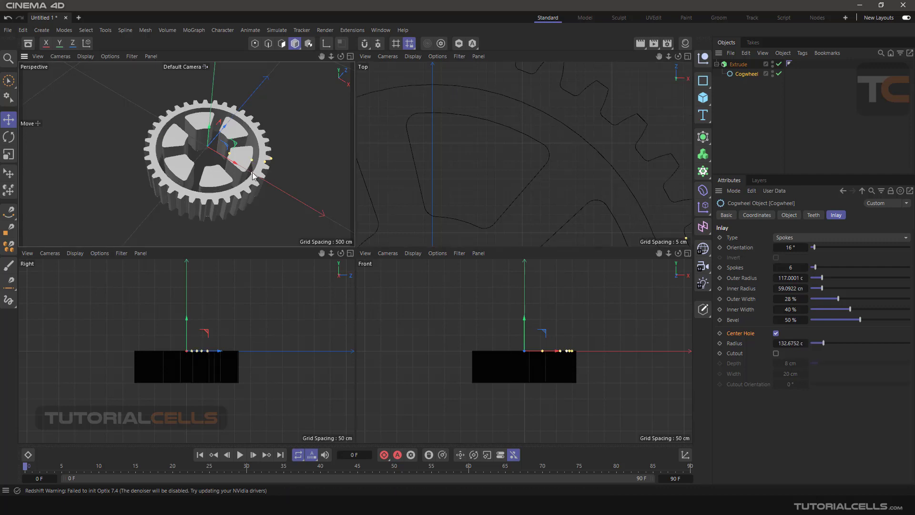
pyautogui.moveTo(253, 175); pyautogui.dragTo(218, 156)
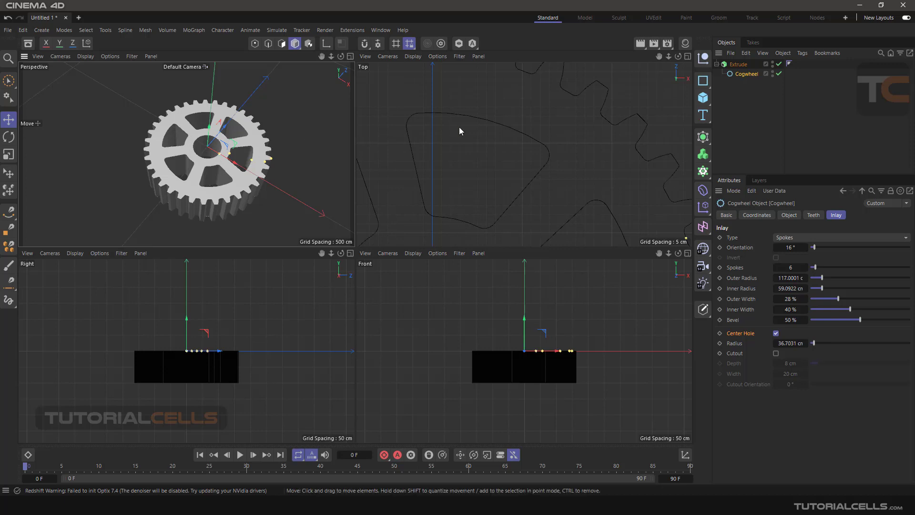
pyautogui.moveTo(533, 113); pyautogui.dragTo(527, 112, button='middle')
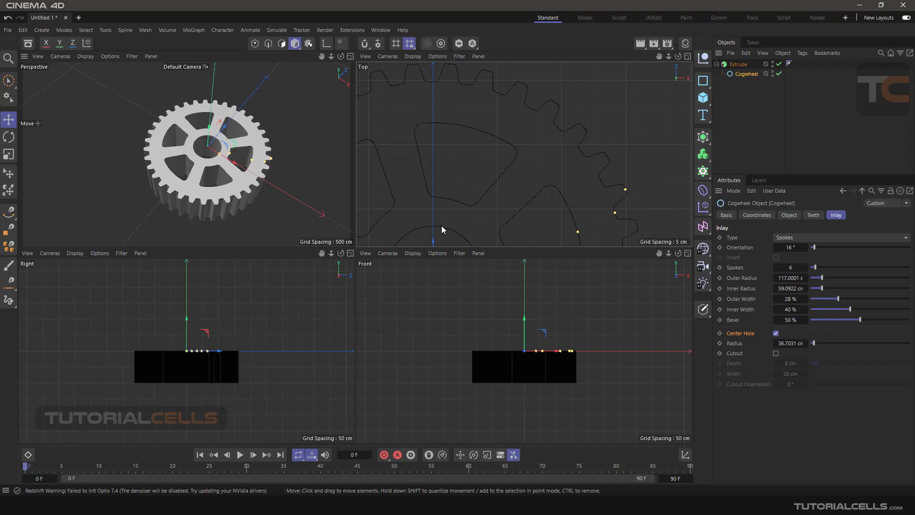
pyautogui.middleClick(235, 156)
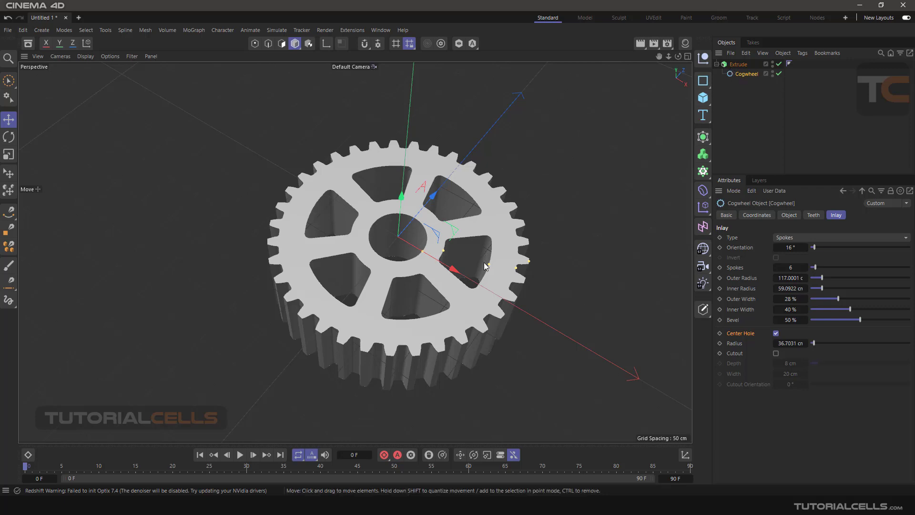
pyautogui.moveTo(423, 255)
pyautogui.mouseDown()
pyautogui.moveTo(499, 285)
pyautogui.moveTo(420, 254)
pyautogui.mouseUp()
pyautogui.scroll(-2, 407, 243)
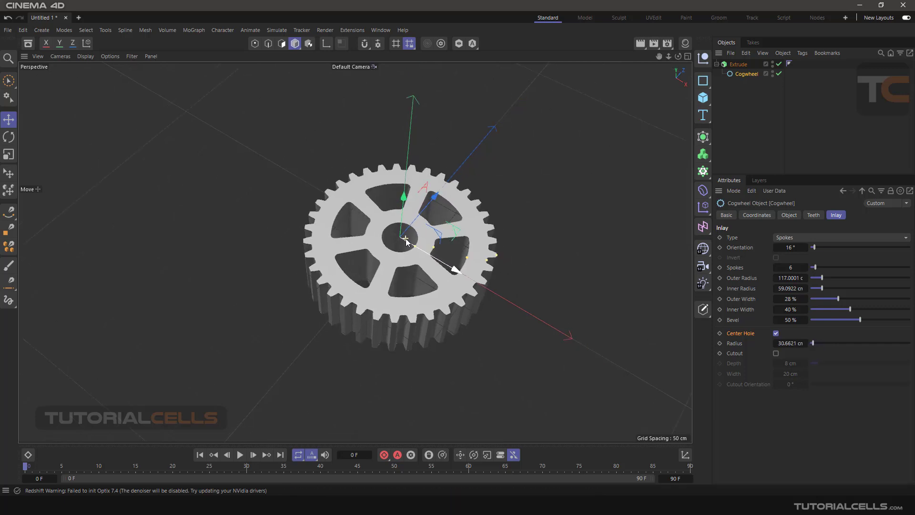